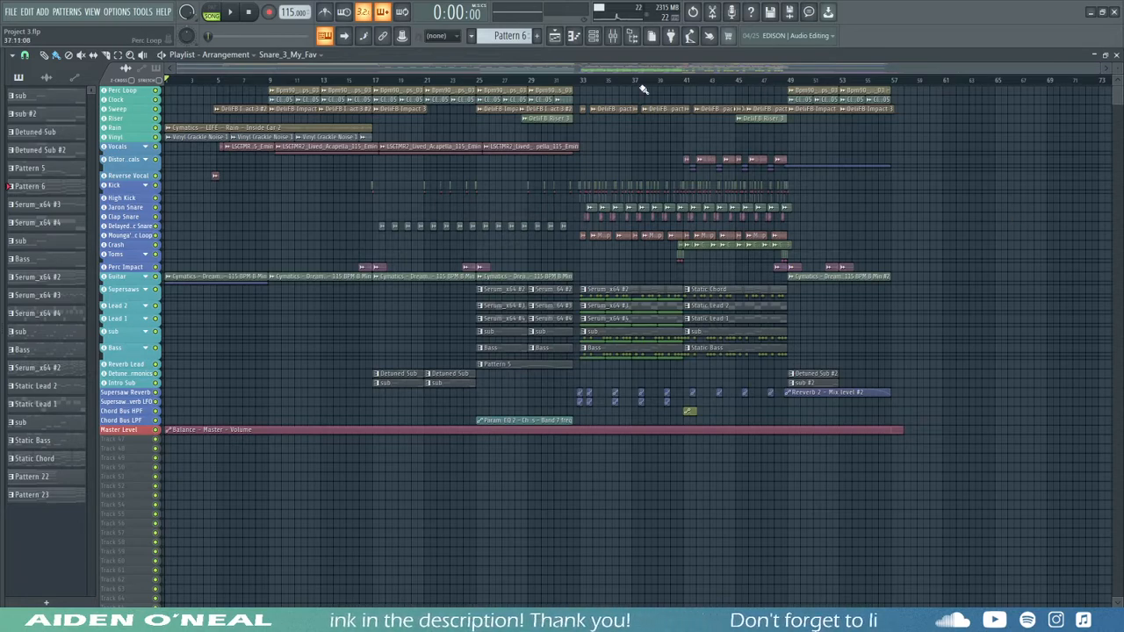
- Play the whole arrangement from bar 1 while following its tracks, and stop playback after the final section
{"action": "scroll", "coordinate": [643, 91], "scroll_direction": "up", "scroll_amount": 4}
{"action": "scroll", "coordinate": [1117, 71], "scroll_direction": "up", "scroll_amount": 3}
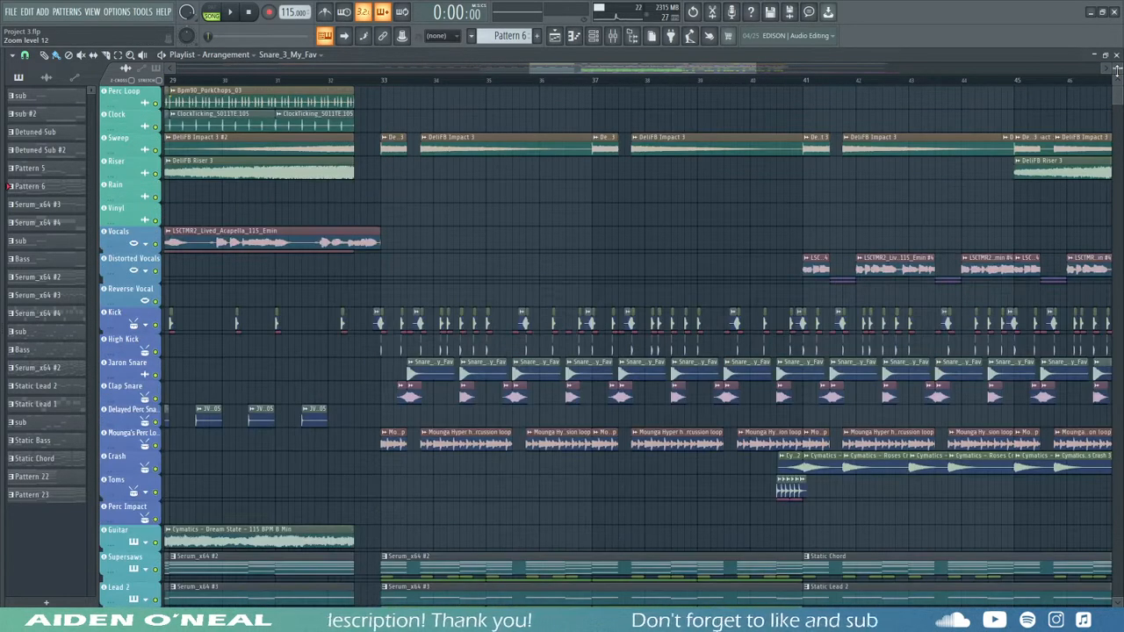
{"action": "scroll", "coordinate": [1116, 70], "scroll_direction": "down", "scroll_amount": 3}
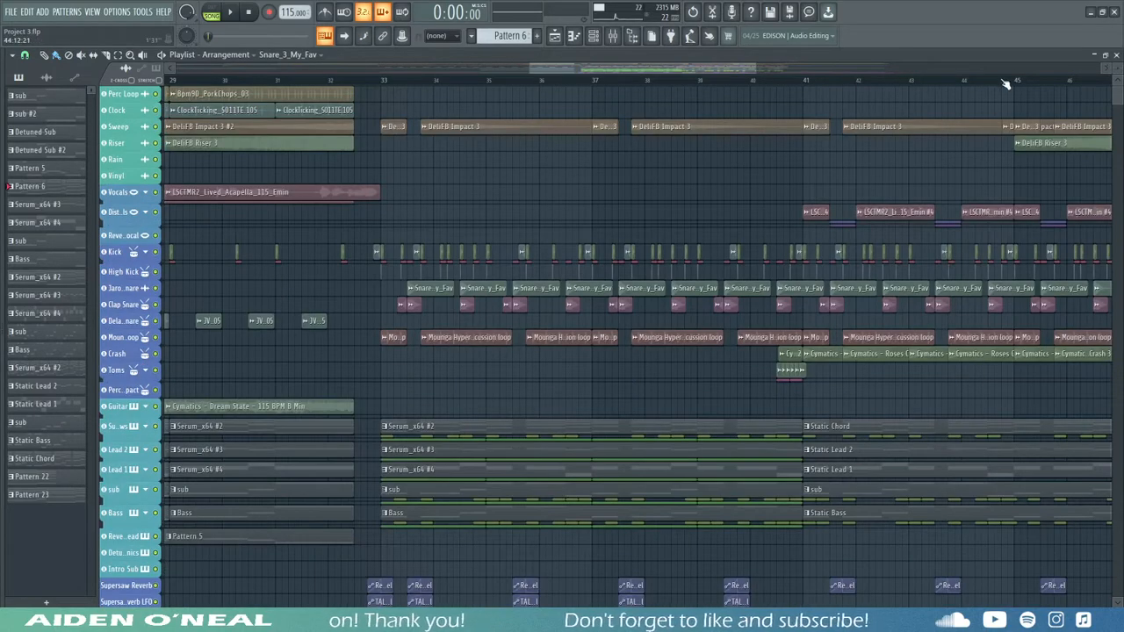
{"action": "scroll", "coordinate": [1005, 83], "scroll_direction": "down", "scroll_amount": 4}
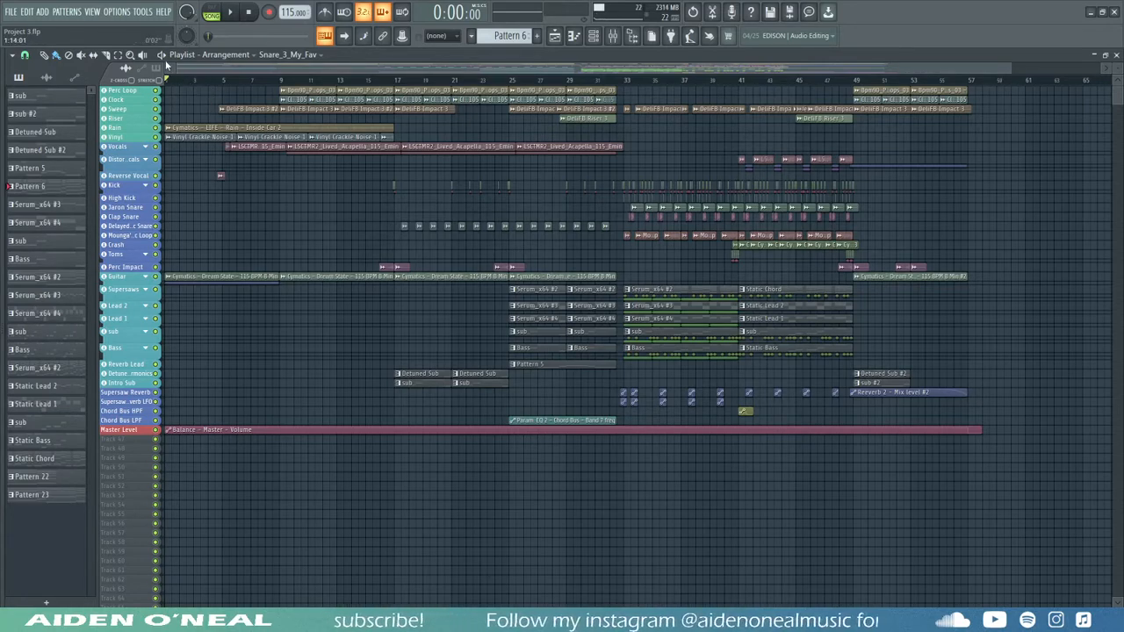
{"action": "key", "text": "space"}
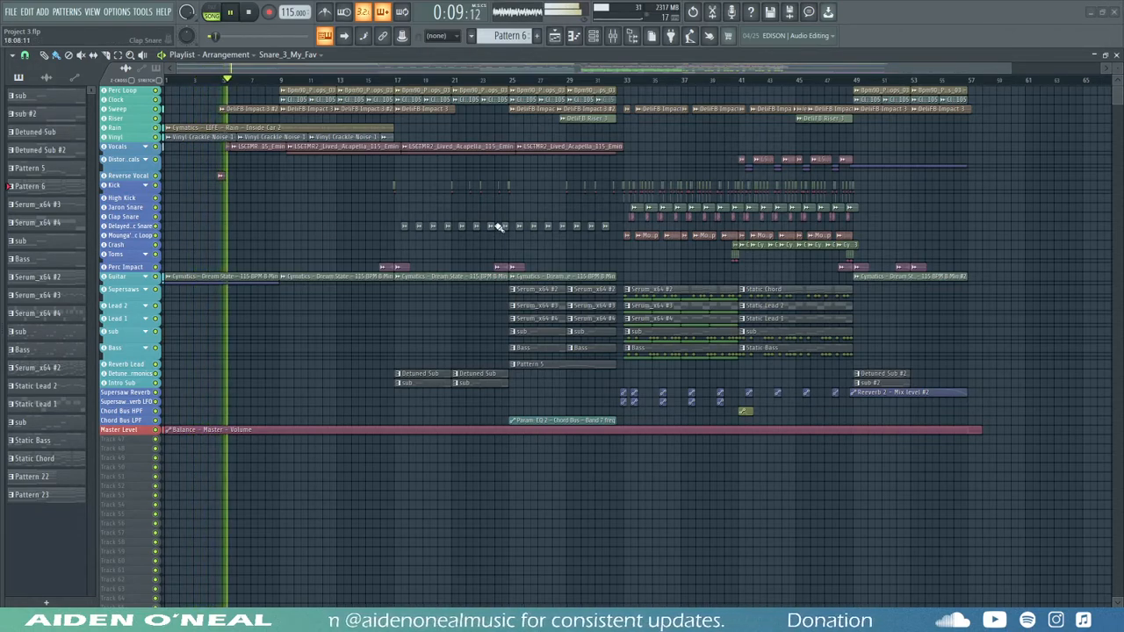
{"action": "left_click_drag", "start_coordinate": [1116, 79], "coordinate": [1120, 58]}
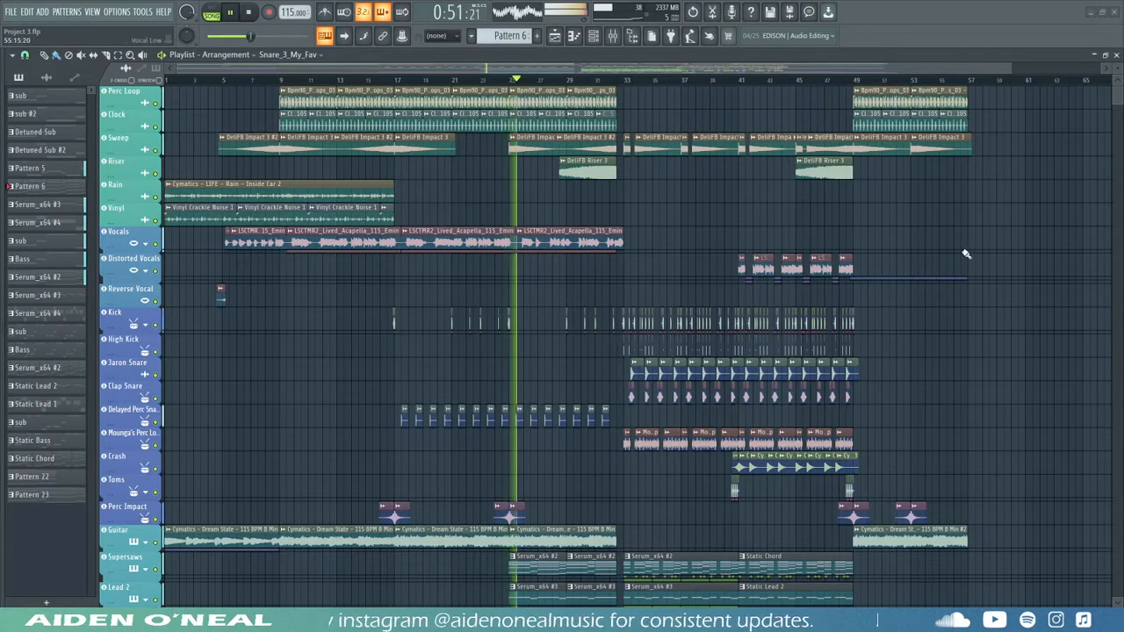
{"action": "mouse_move", "coordinate": [1120, 103]}
{"action": "left_mouse_down"}
{"action": "mouse_move", "coordinate": [1116, 67]}
{"action": "mouse_move", "coordinate": [1116, 89]}
{"action": "left_mouse_up"}
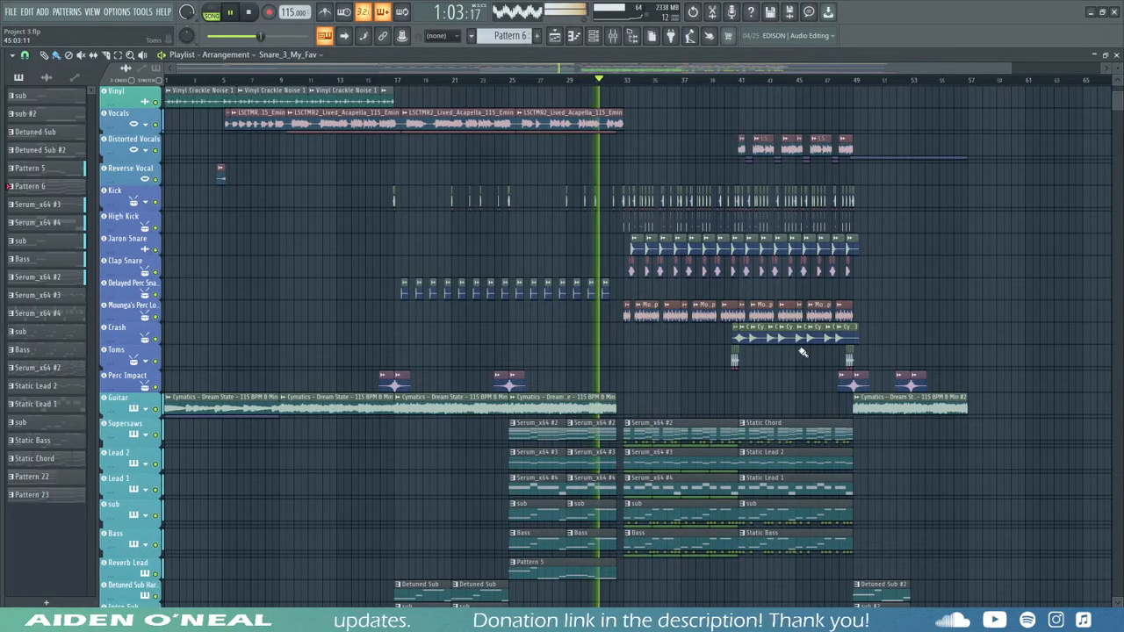
{"action": "scroll", "coordinate": [948, 238], "scroll_direction": "down", "scroll_amount": 1}
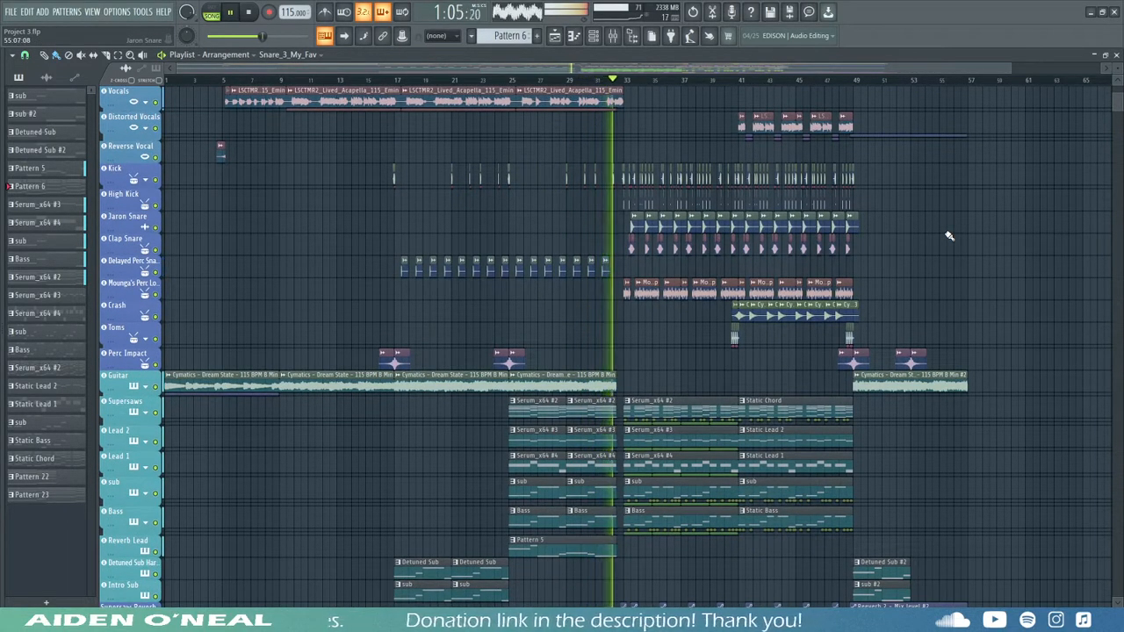
{"action": "scroll", "coordinate": [948, 235], "scroll_direction": "down", "scroll_amount": 3}
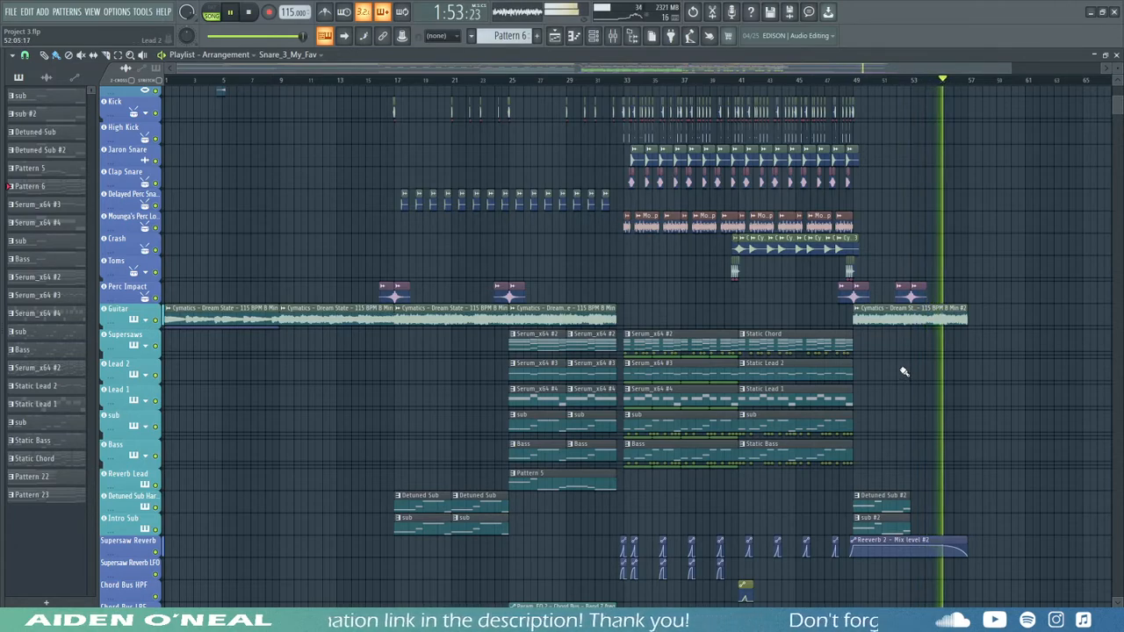
{"action": "left_click", "coordinate": [250, 13]}
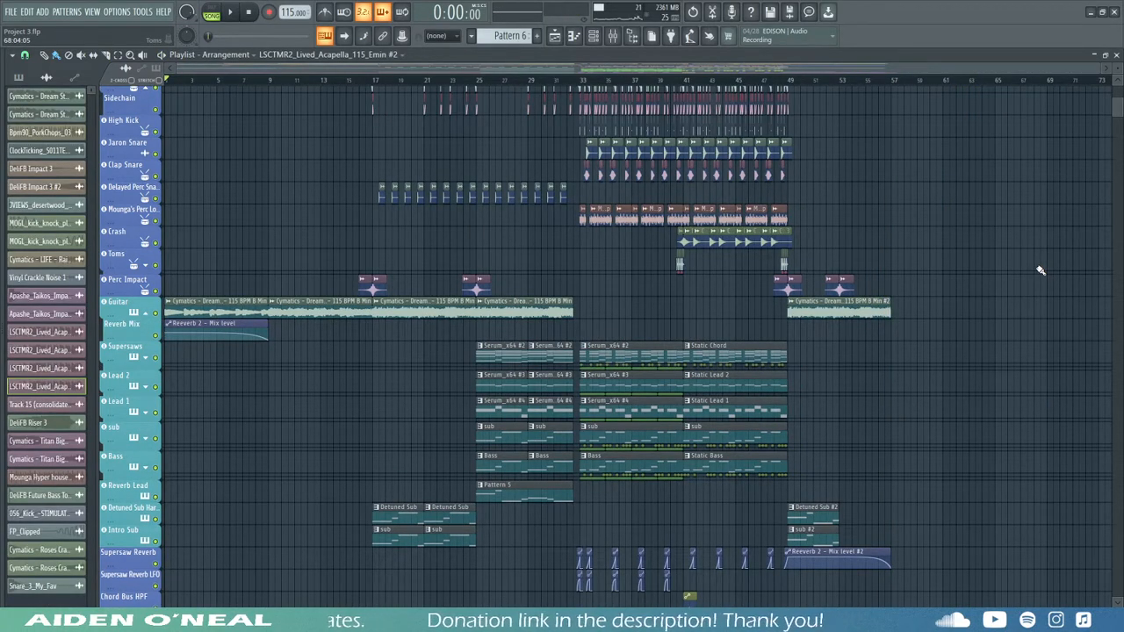
- Unmute the Lead 2 and Lead 1 tracks
{"action": "scroll", "coordinate": [368, 162], "scroll_direction": "up", "scroll_amount": 4}
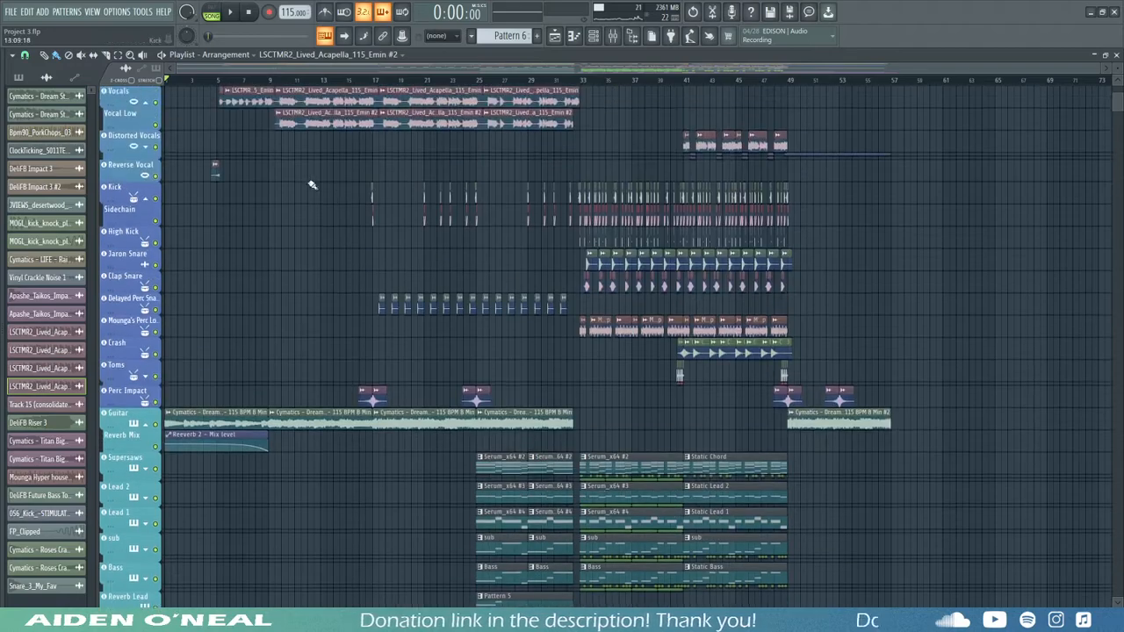
{"action": "scroll", "coordinate": [273, 228], "scroll_direction": "down", "scroll_amount": 13}
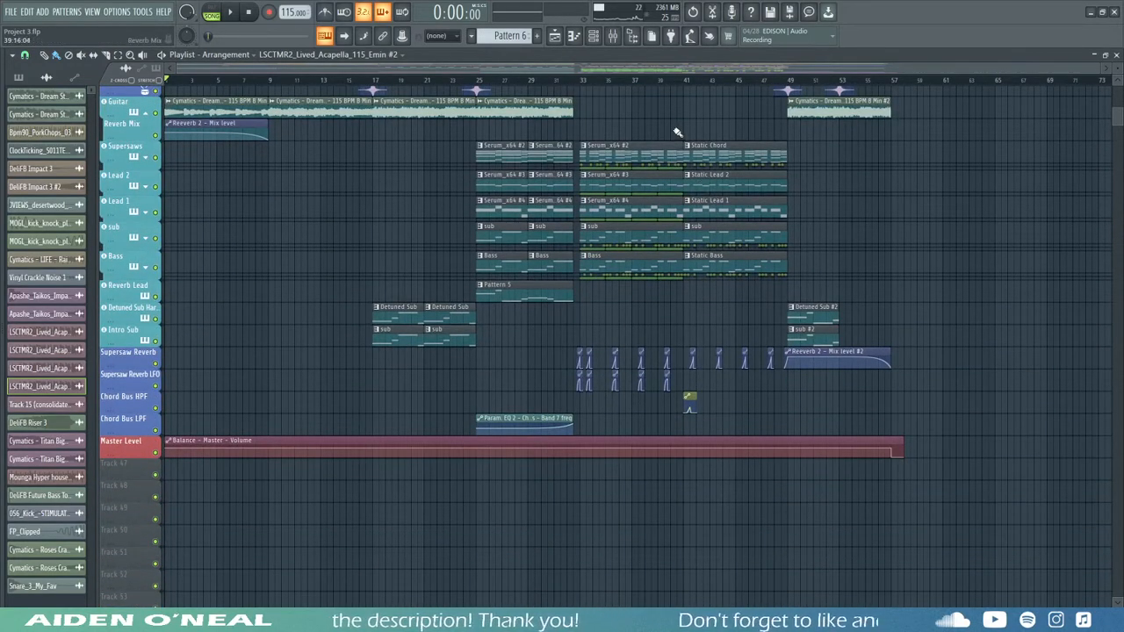
{"action": "scroll", "coordinate": [358, 308], "scroll_direction": "up", "scroll_amount": 13}
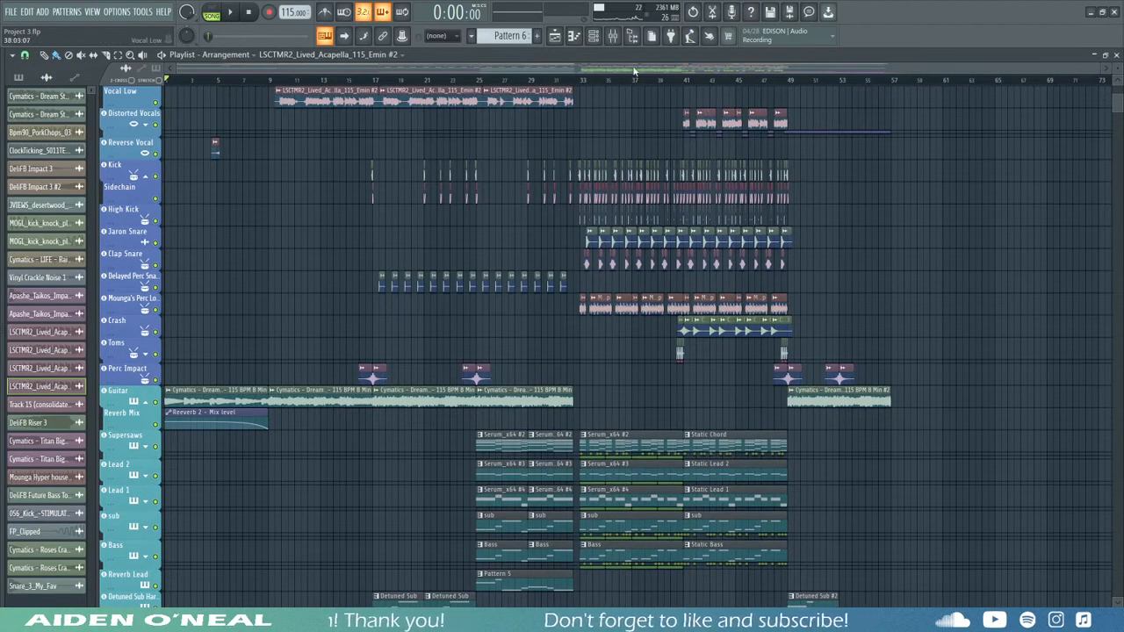
{"action": "scroll", "coordinate": [639, 82], "scroll_direction": "up", "scroll_amount": 4}
{"action": "scroll", "coordinate": [352, 128], "scroll_direction": "down", "scroll_amount": 5}
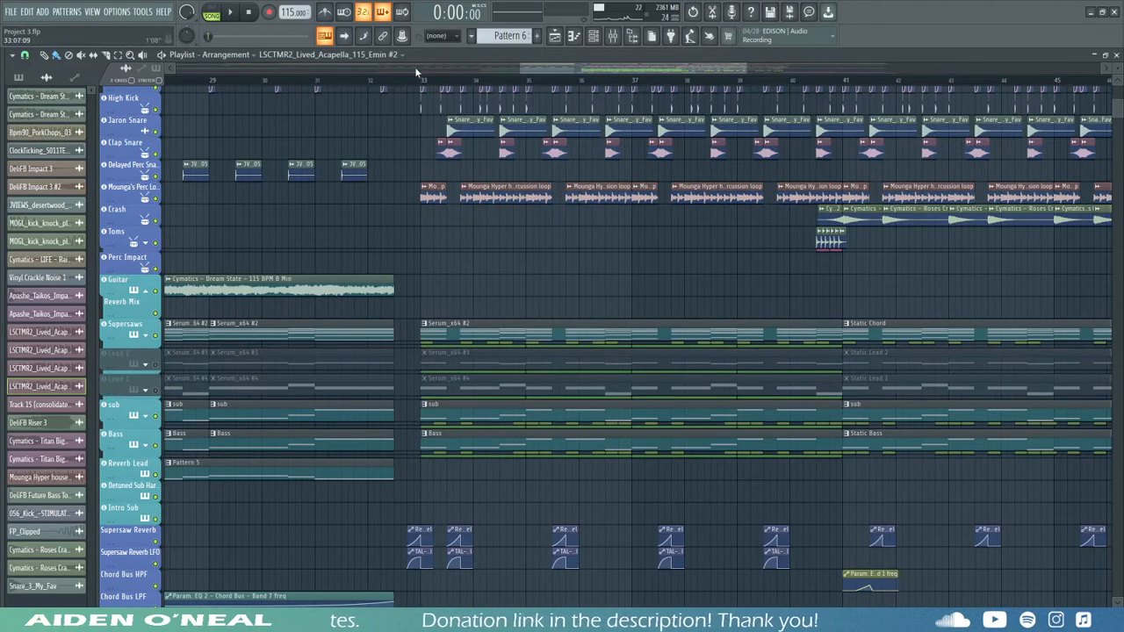
{"action": "left_click", "coordinate": [157, 364]}
{"action": "left_click", "coordinate": [157, 388]}
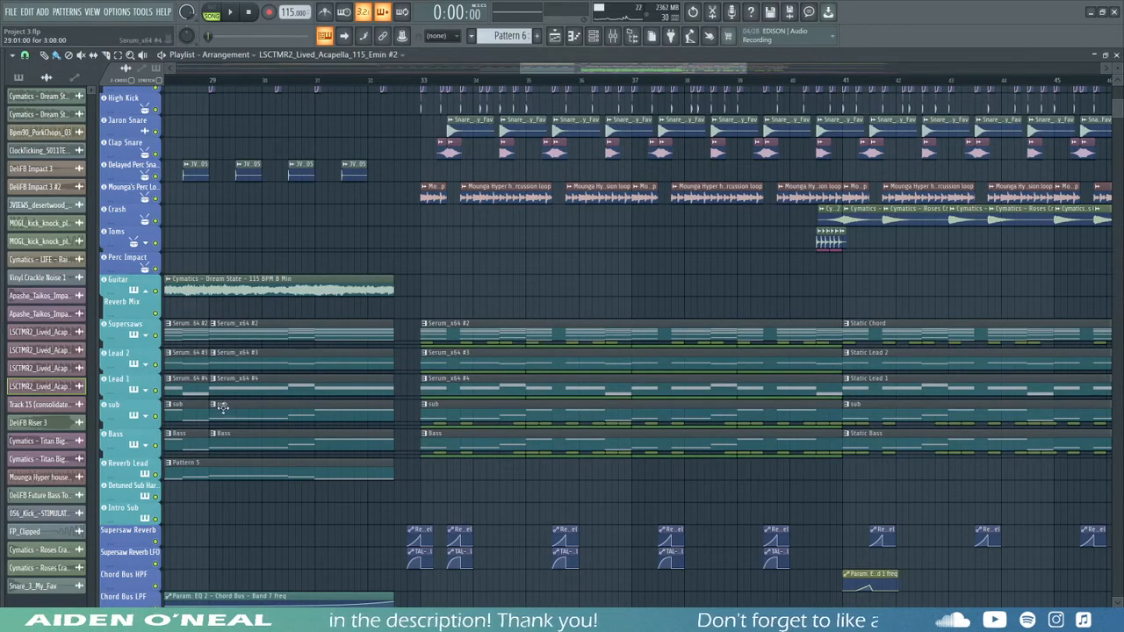
- Mute the Lead 2 and Lead 1 tracks and play the drop briefly from bar 33 without them
{"action": "left_click", "coordinate": [156, 365]}
{"action": "left_click", "coordinate": [156, 388]}
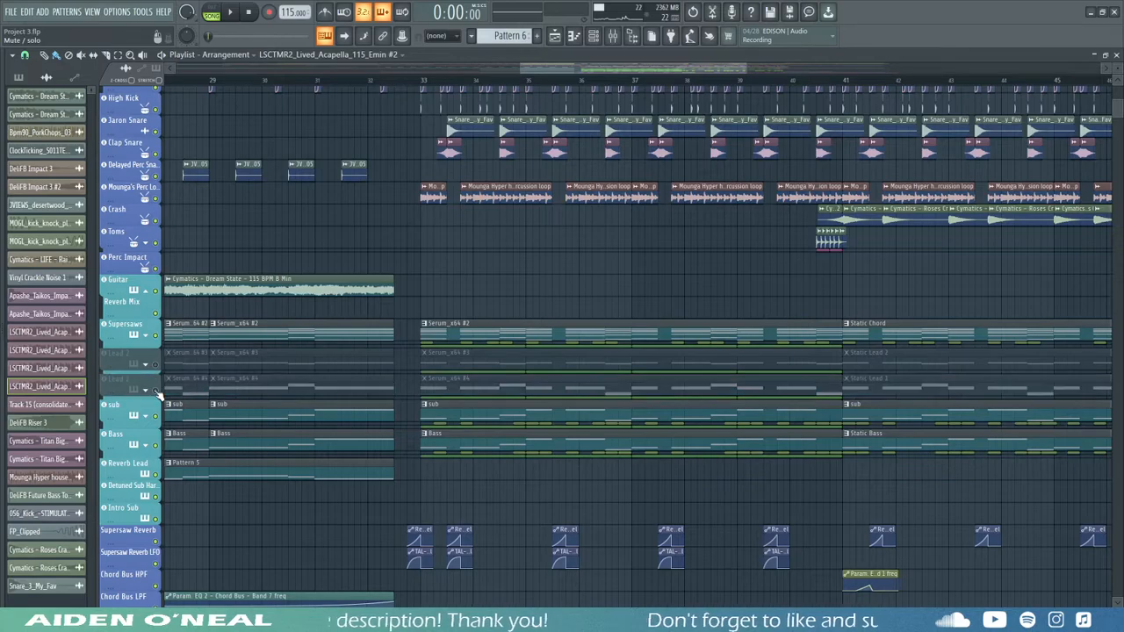
{"action": "left_click", "coordinate": [424, 88]}
{"action": "key", "text": "space"}
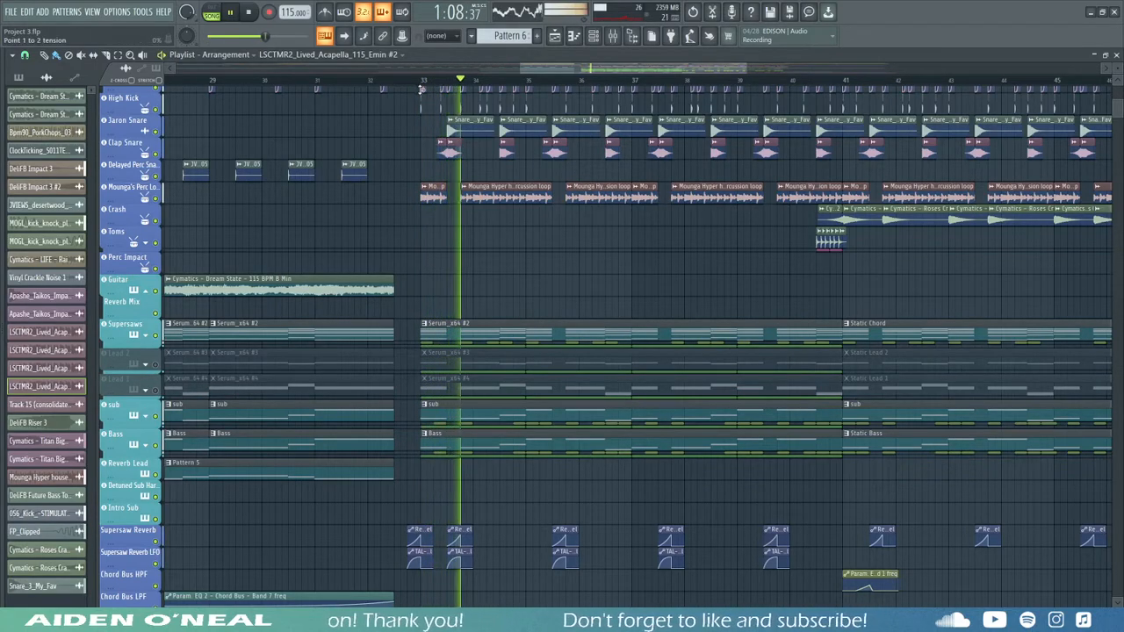
{"action": "key", "text": "space"}
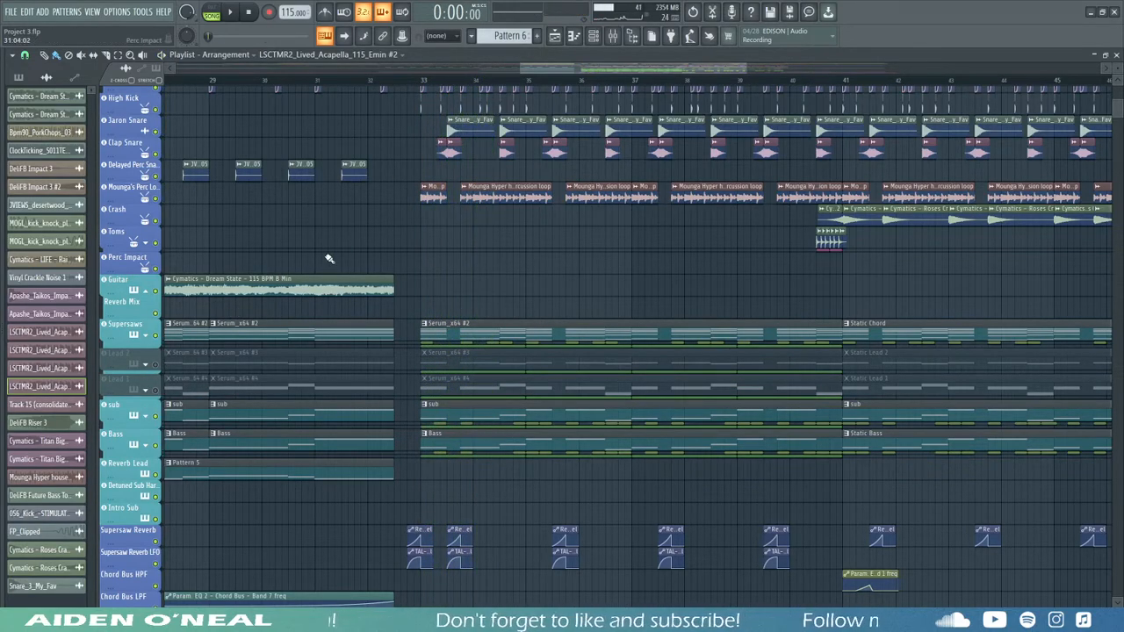
- Unmute Lead 2 and Lead 1 and play the drop from bar 33 with both leads for comparison
{"action": "left_click", "coordinate": [156, 363]}
{"action": "left_click", "coordinate": [156, 388]}
{"action": "left_click", "coordinate": [424, 87]}
{"action": "key", "text": "space"}
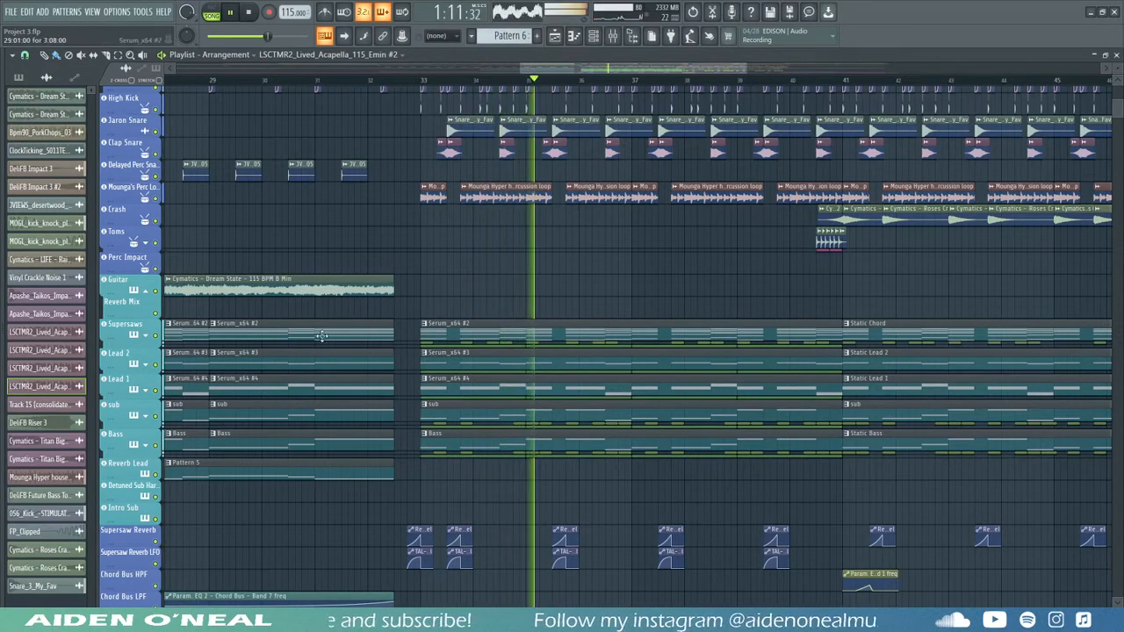
{"action": "key", "text": "space"}
- Mute both lead tracks again and open the Serum_x64 #2 synth from the Supersaws pattern at bar 25
{"action": "left_click_drag", "start_coordinate": [160, 367], "coordinate": [158, 389]}
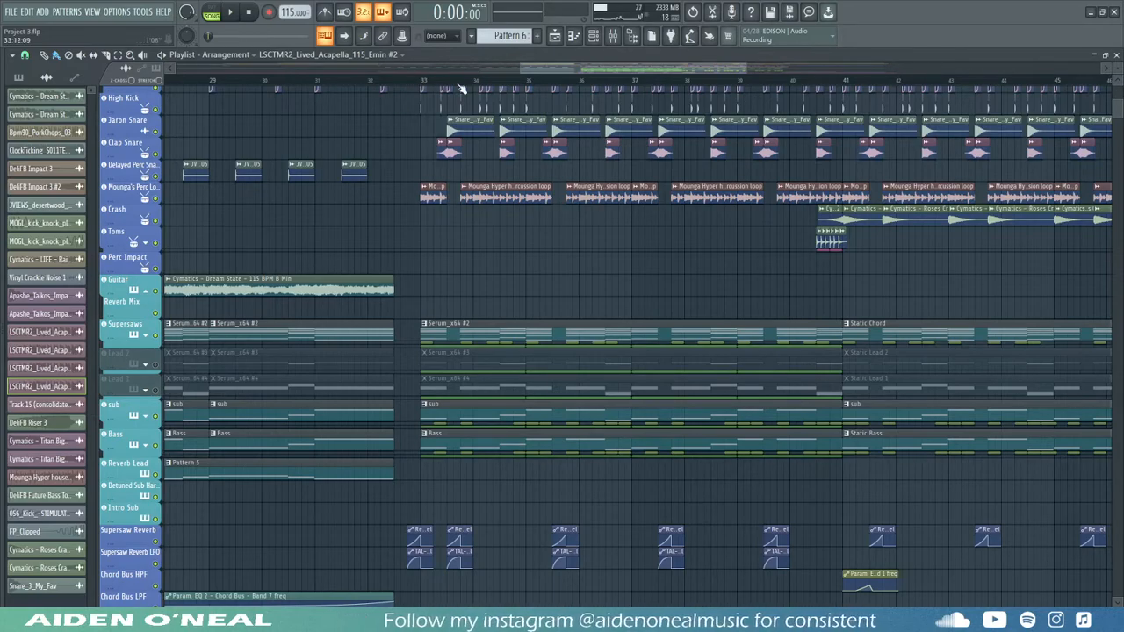
{"action": "scroll", "coordinate": [460, 89], "scroll_direction": "down", "scroll_amount": 2}
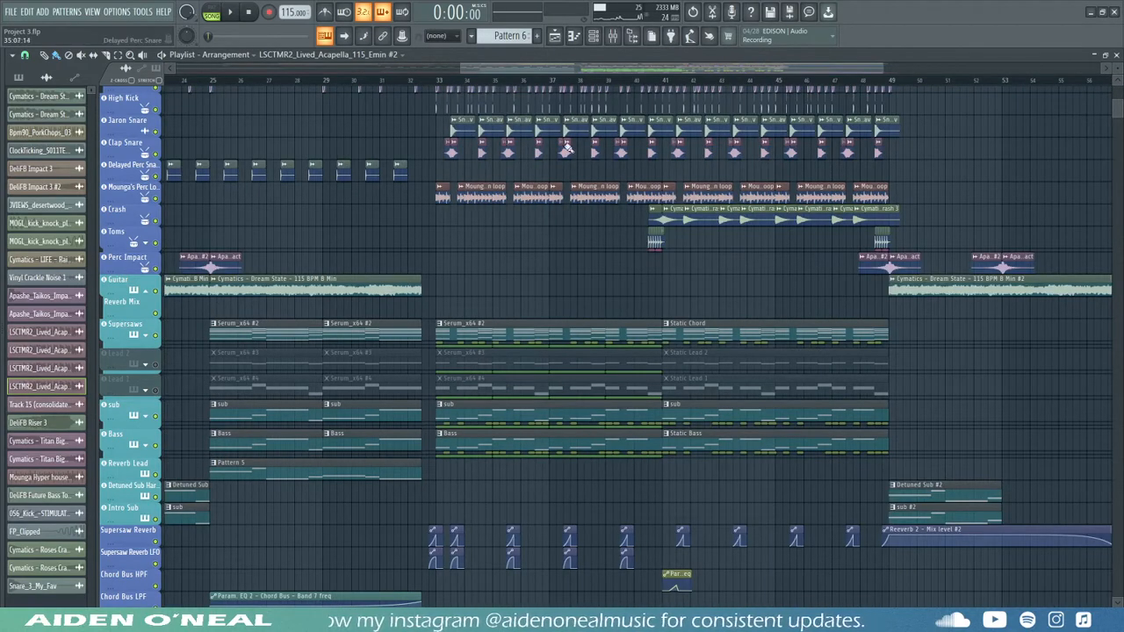
{"action": "double_click", "coordinate": [233, 328]}
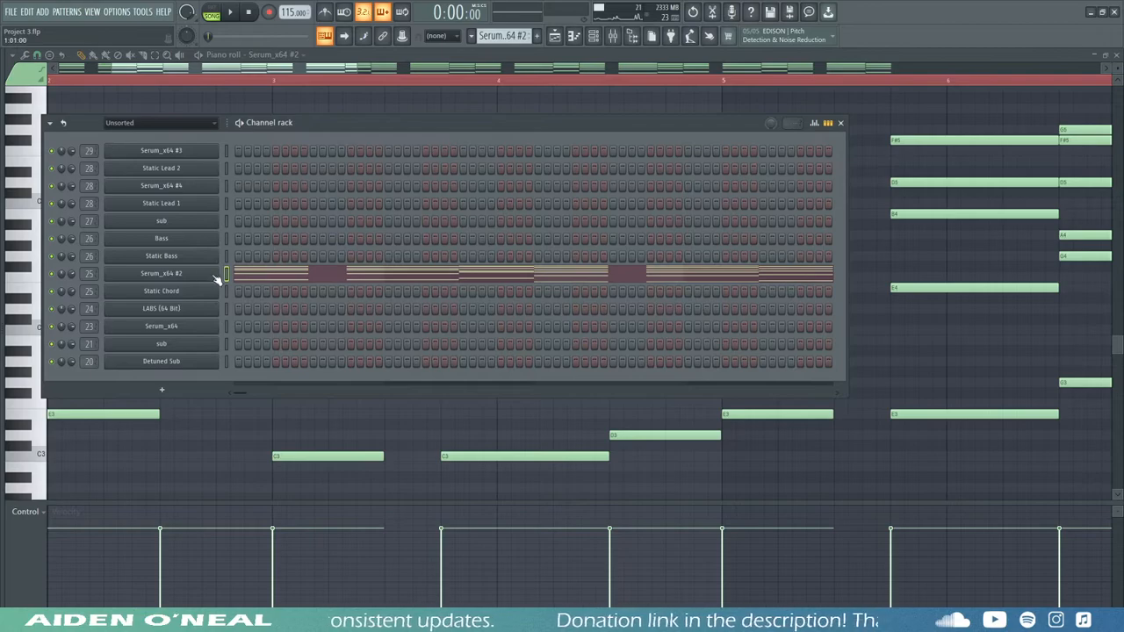
{"action": "left_click", "coordinate": [213, 277]}
{"action": "left_click_drag", "start_coordinate": [391, 140], "coordinate": [633, 119]}
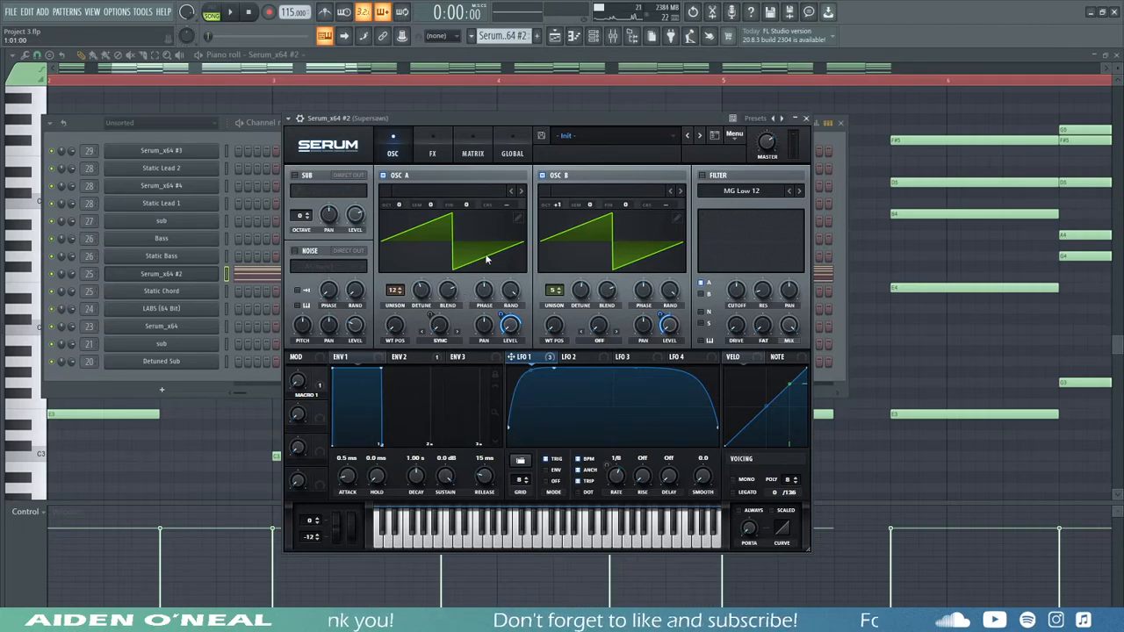
- Examine the Supersaws synth's effects chain in Serum, and return to the playlist
{"action": "left_click", "coordinate": [433, 155]}
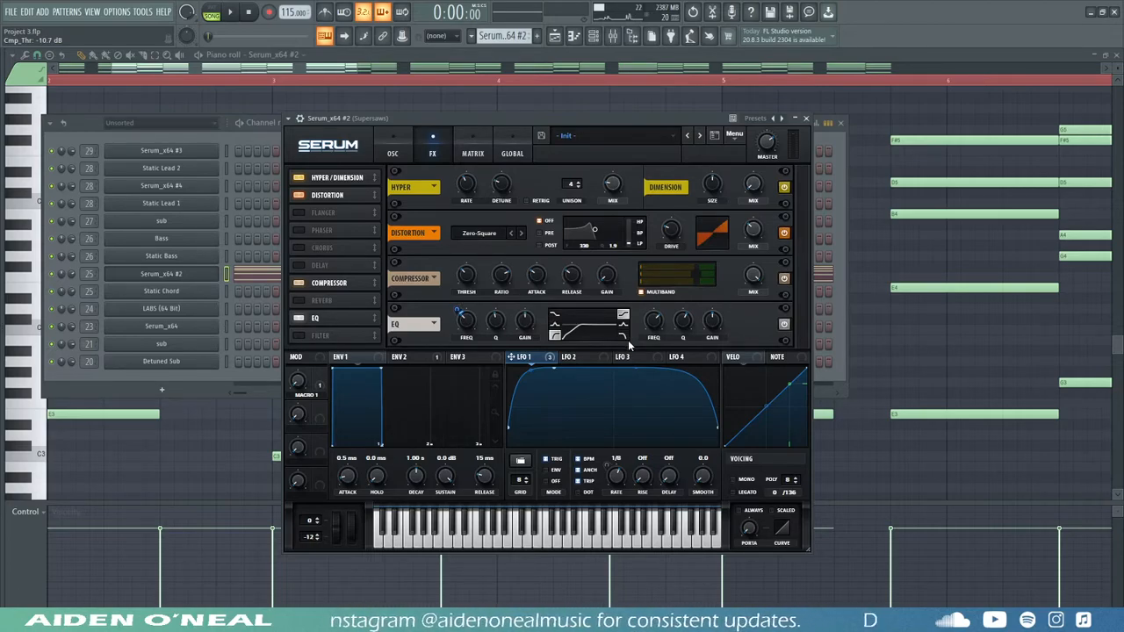
{"action": "key", "text": "Escape"}
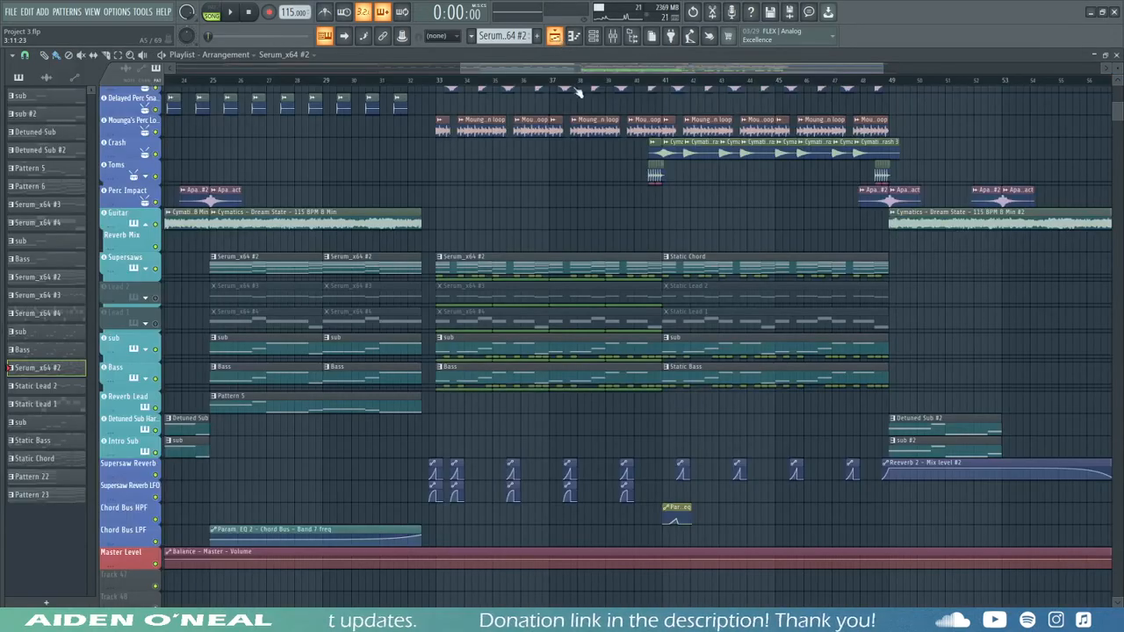
{"action": "left_click", "coordinate": [555, 36]}
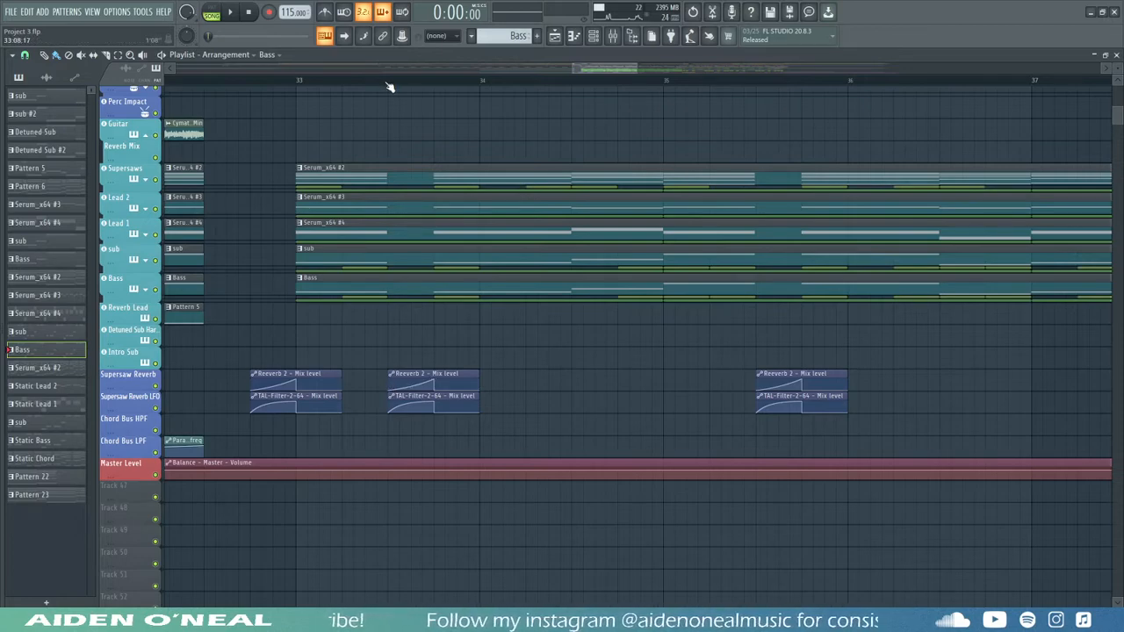
- Play the start of the drop from bar 33 with all tracks active, and stop playback
{"action": "left_click", "coordinate": [301, 85]}
{"action": "key", "text": "space"}
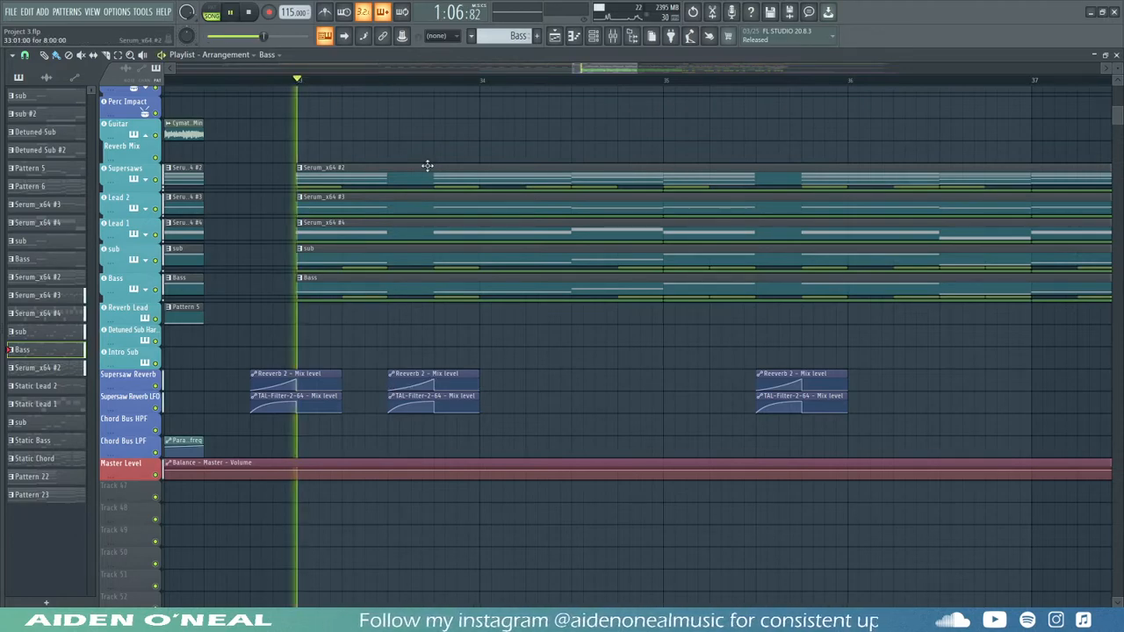
{"action": "key", "text": "space"}
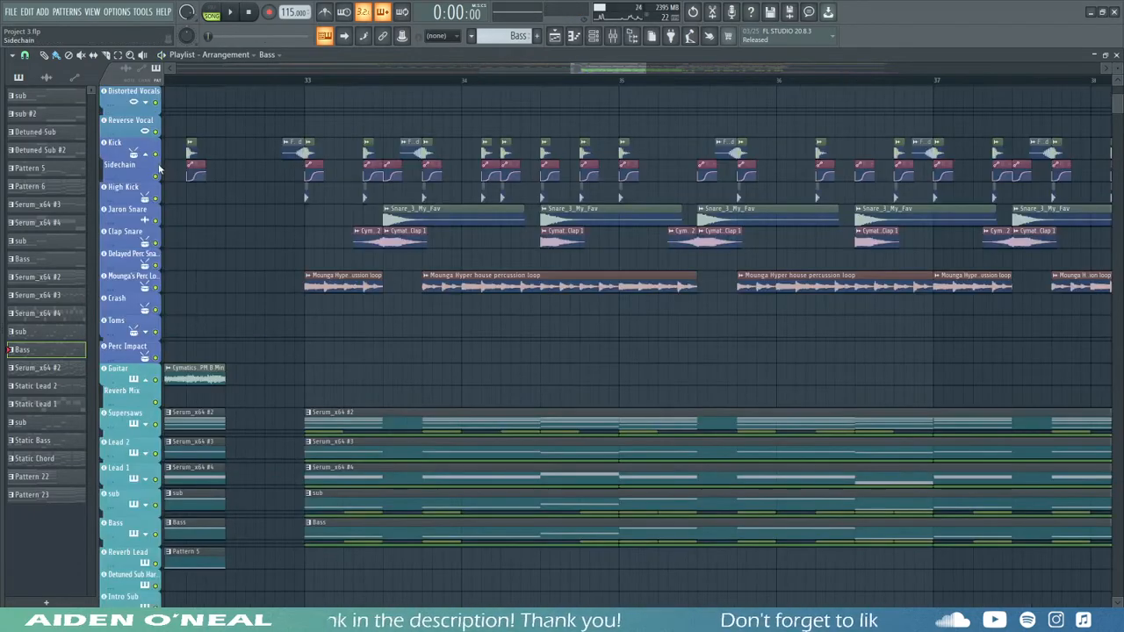
- Isolate the Kick, Sidechain, High Kick, Jaron Snare and Clap Snare tracks and play them from just before bar 33
{"action": "right_click", "coordinate": [158, 156]}
{"action": "left_click_drag", "start_coordinate": [156, 176], "coordinate": [156, 243]}
{"action": "left_click", "coordinate": [295, 79]}
{"action": "key", "text": "space"}
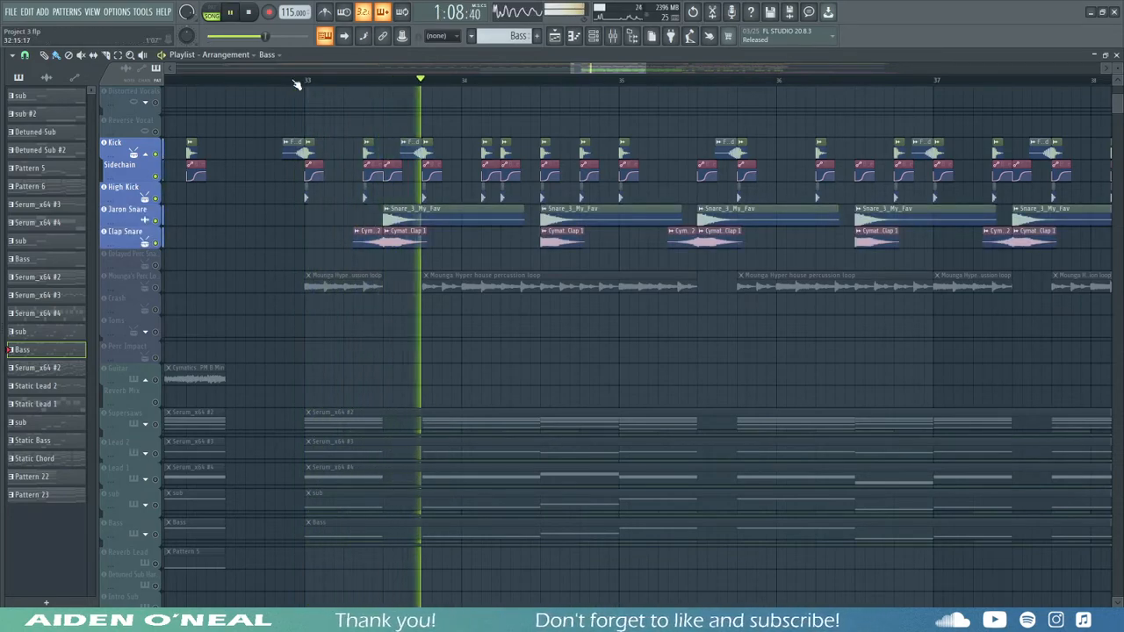
{"action": "key", "text": "space"}
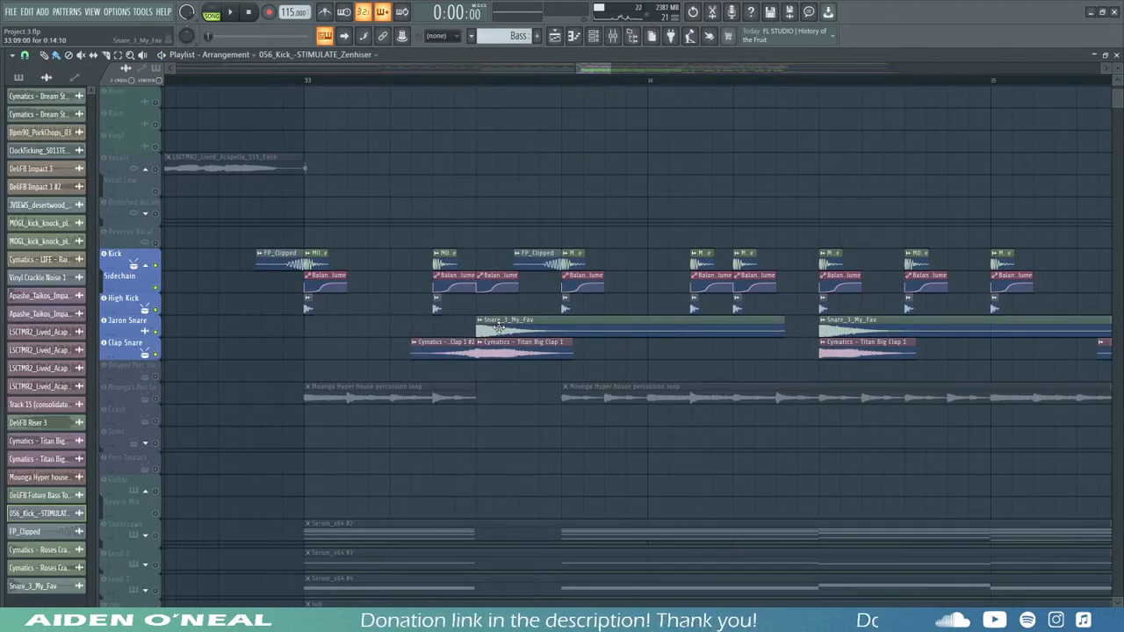
- Inspect the sample settings of the Snare_3_My_Fav clip on the Jaron Snare track and close them
{"action": "double_click", "coordinate": [498, 328]}
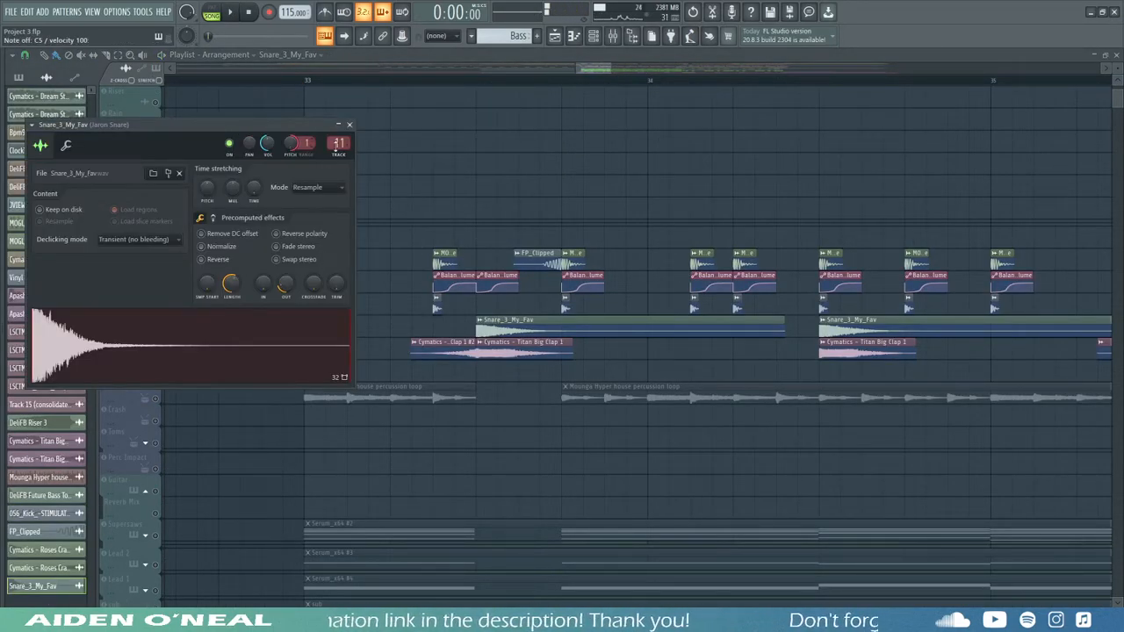
{"action": "left_click", "coordinate": [349, 125]}
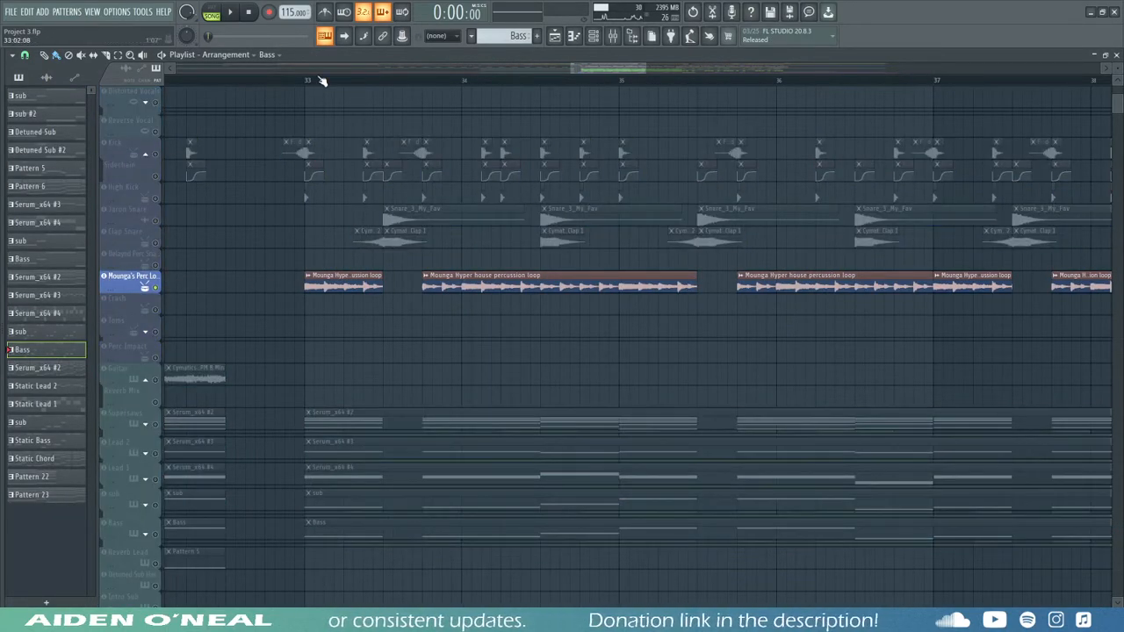
- Play the soloed Mounga percussion loop from bar 33, and turn its solo off
{"action": "left_click", "coordinate": [306, 81]}
{"action": "key", "text": "space"}
{"action": "key", "text": "space"}
{"action": "right_click", "coordinate": [155, 287]}
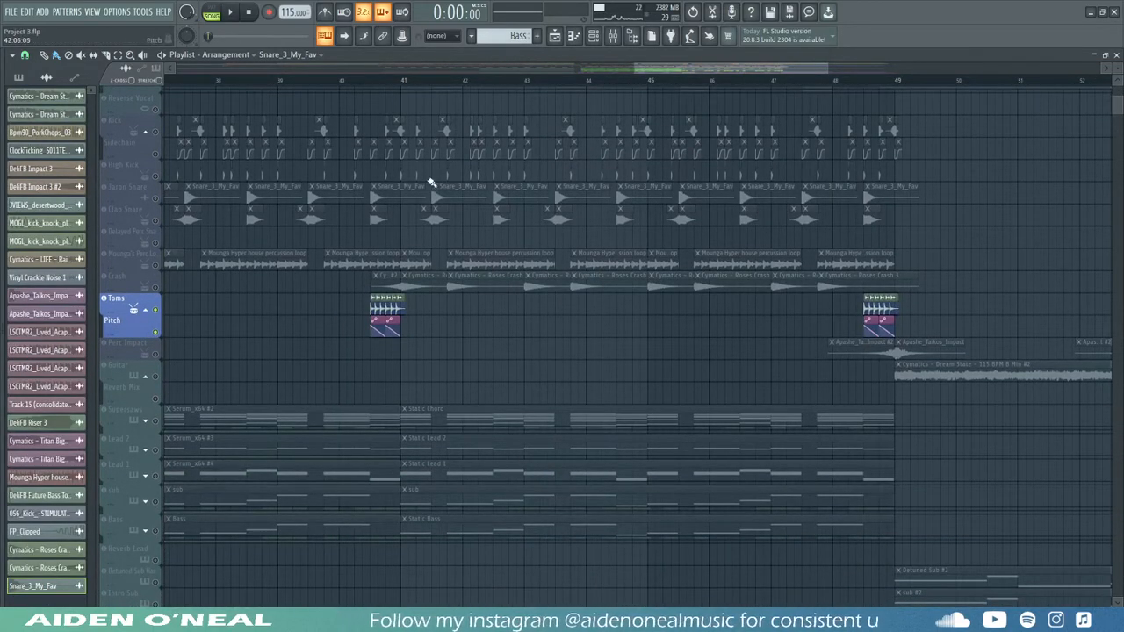
- Play the soloed Toms fill with its Pitch automation from just before bar 41
{"action": "scroll", "coordinate": [383, 83], "scroll_direction": "up", "scroll_amount": 5}
{"action": "left_click", "coordinate": [348, 82]}
{"action": "key", "text": "space"}
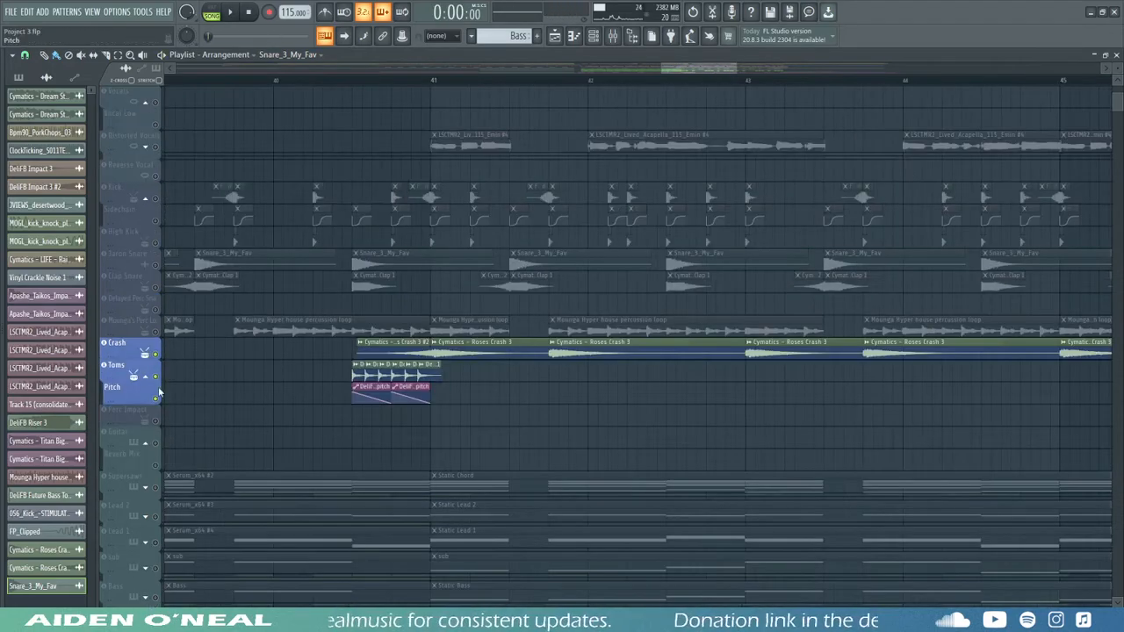
- Mute the Toms and Pitch tracks to leave only the Crash track active
{"action": "left_click", "coordinate": [156, 376]}
{"action": "left_click", "coordinate": [156, 400]}
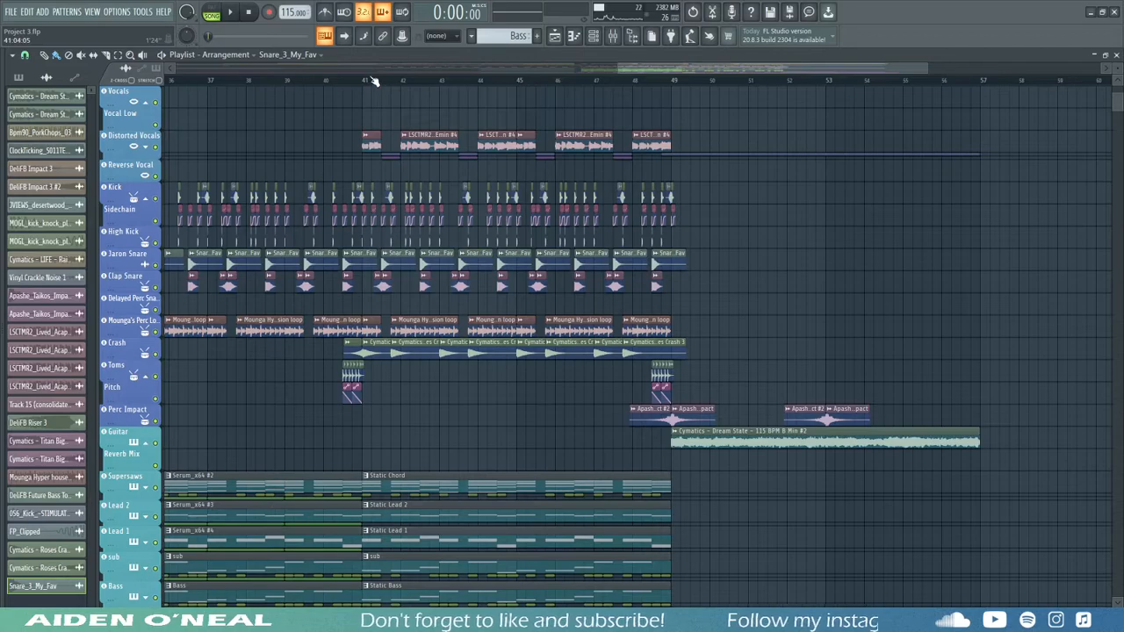
{"action": "left_click_drag", "start_coordinate": [369, 74], "coordinate": [354, 123]}
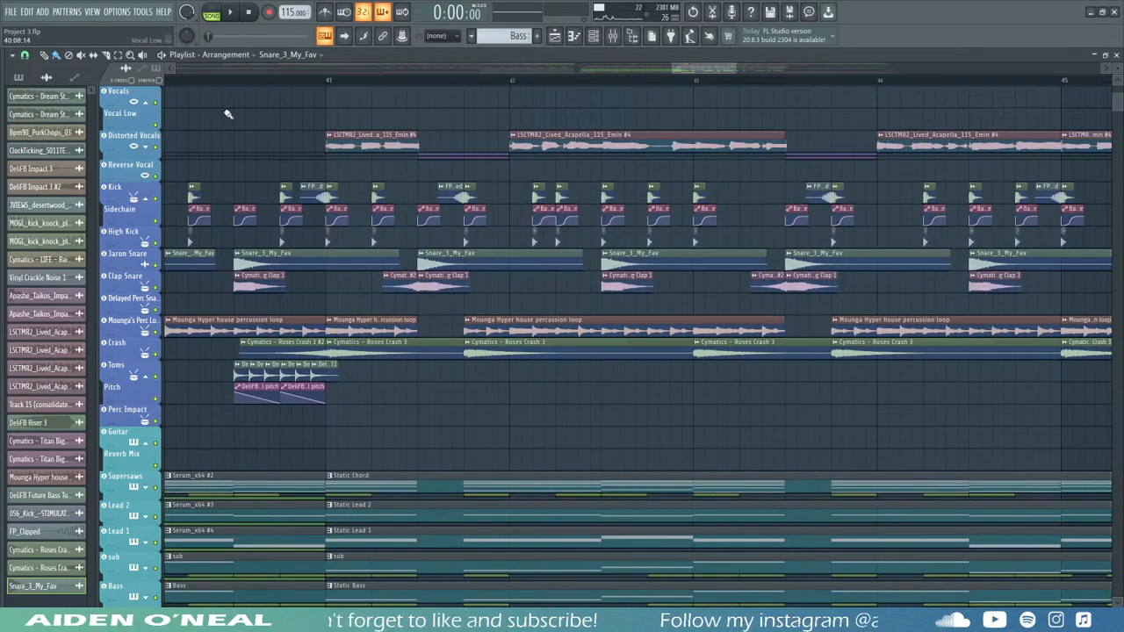
- Play the full mix from just before bar 41, and stop it partway through bar 43
{"action": "left_click", "coordinate": [313, 77]}
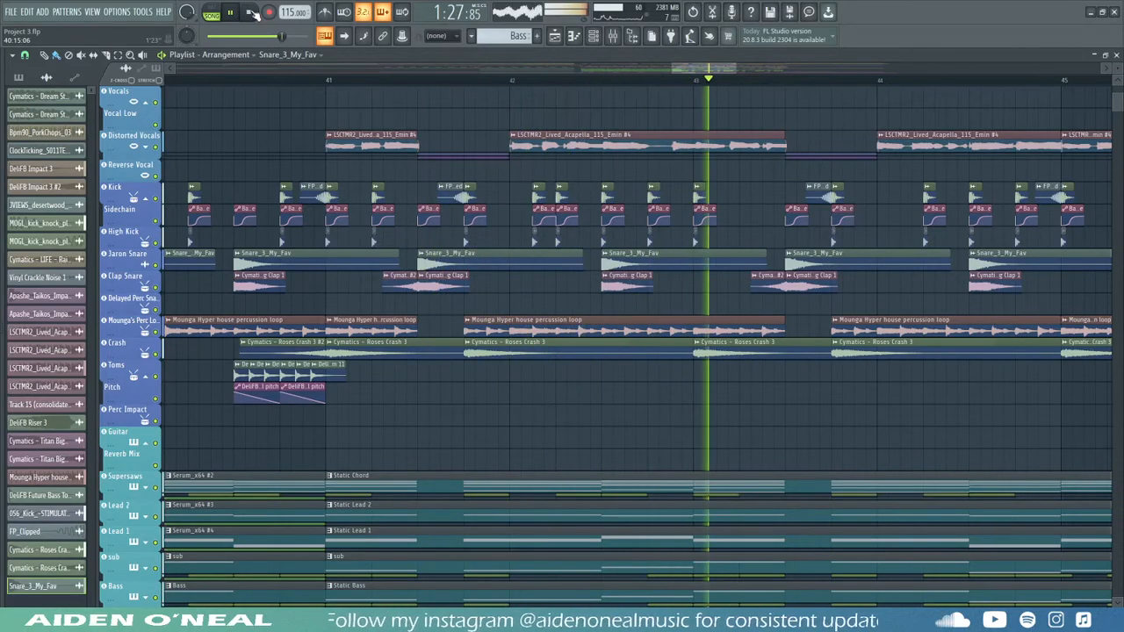
{"action": "left_click", "coordinate": [250, 12]}
- Solo the Distorted Vocals track with its Mix level and OTT Mix automation, play it from bar 41, and stop
{"action": "left_click", "coordinate": [155, 146], "text": "ctrl"}
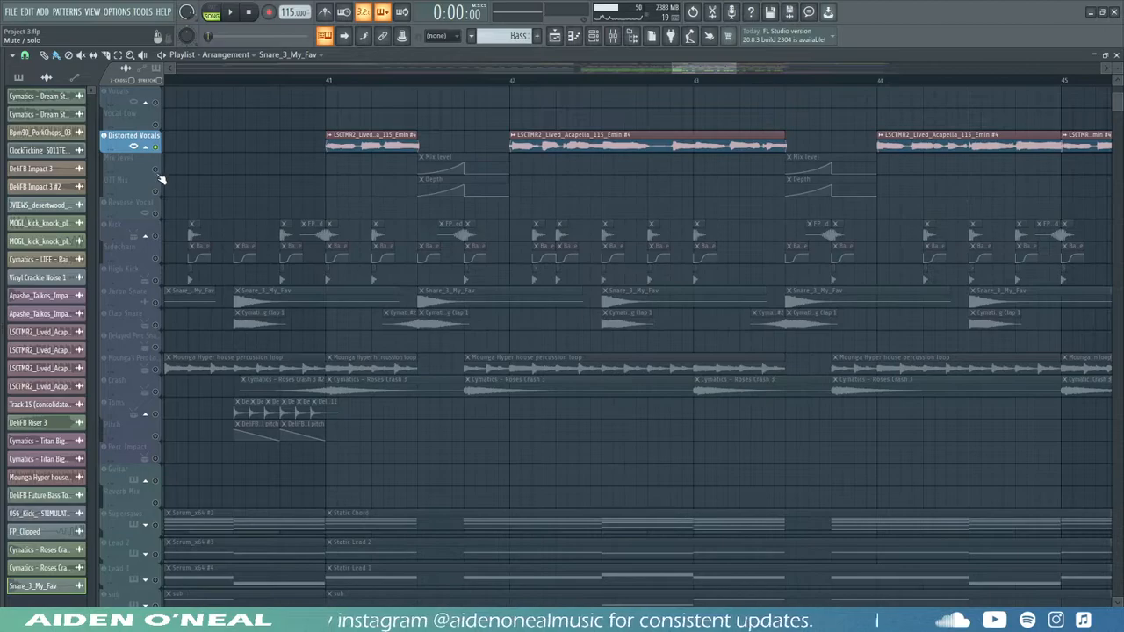
{"action": "left_click", "coordinate": [156, 169]}
{"action": "left_click", "coordinate": [157, 191]}
{"action": "left_click", "coordinate": [327, 81]}
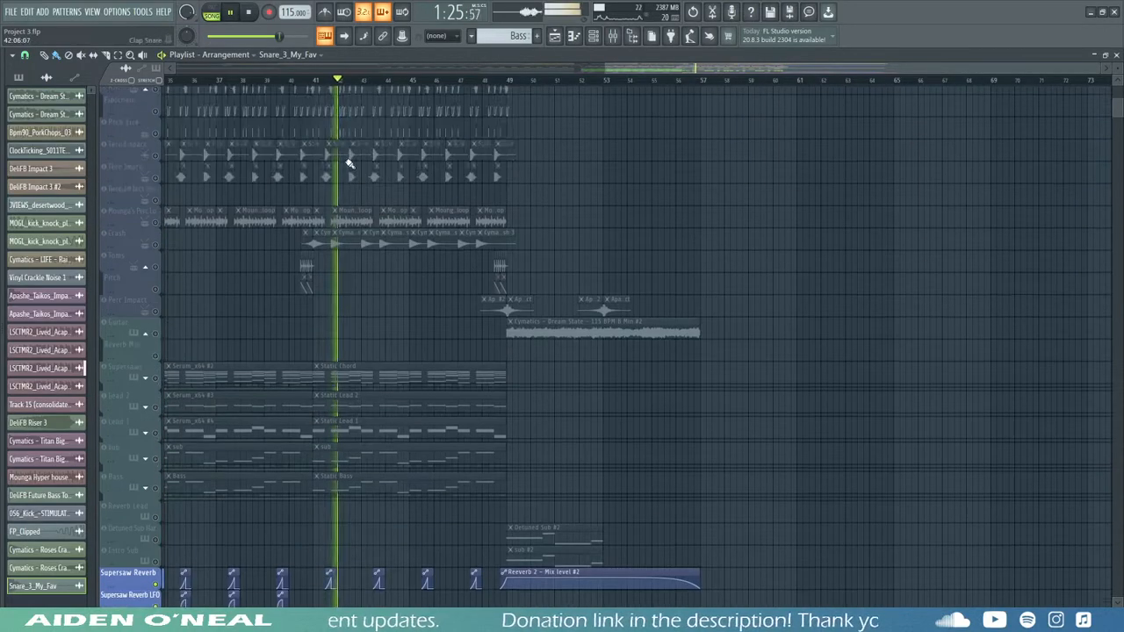
{"action": "scroll", "coordinate": [348, 161], "scroll_direction": "up", "scroll_amount": 3}
{"action": "scroll", "coordinate": [384, 240], "scroll_direction": "up", "scroll_amount": 3}
{"action": "key", "text": "space"}
- Open the mixer and show the effects chain of the Distorted Vocals track
{"action": "left_click", "coordinate": [612, 36]}
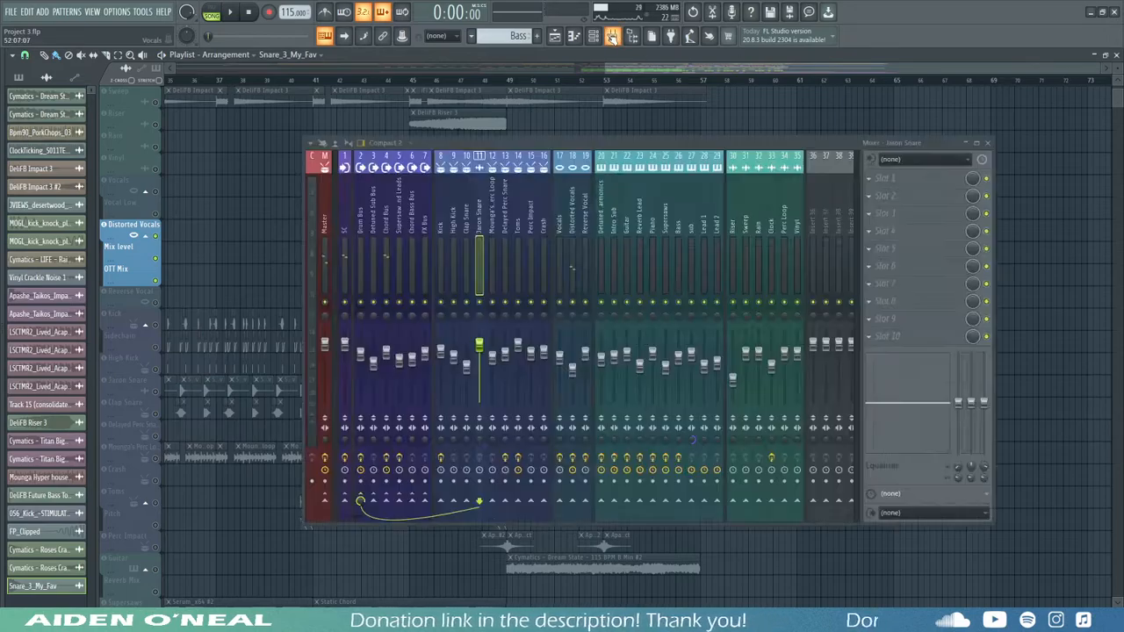
{"action": "left_click", "coordinate": [572, 252]}
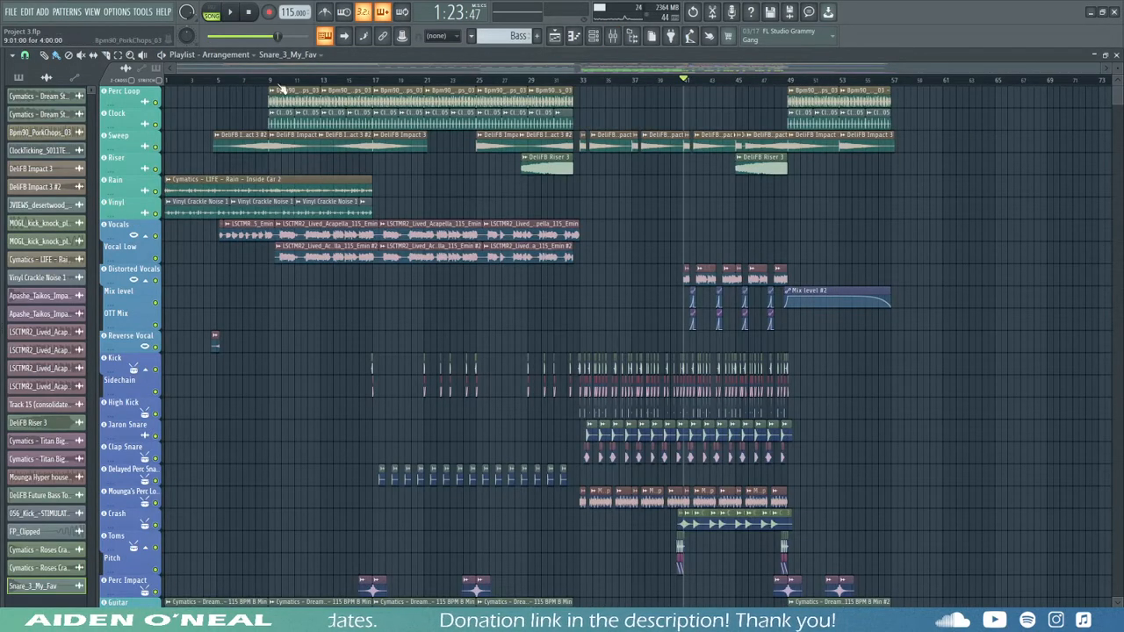
- Look over the arrangement, focusing on how the Vocals and Vocal Low clips line up across the intro and verse
{"action": "scroll", "coordinate": [360, 197], "scroll_direction": "up", "scroll_amount": 1}
{"action": "scroll", "coordinate": [360, 233], "scroll_direction": "down", "scroll_amount": 3}
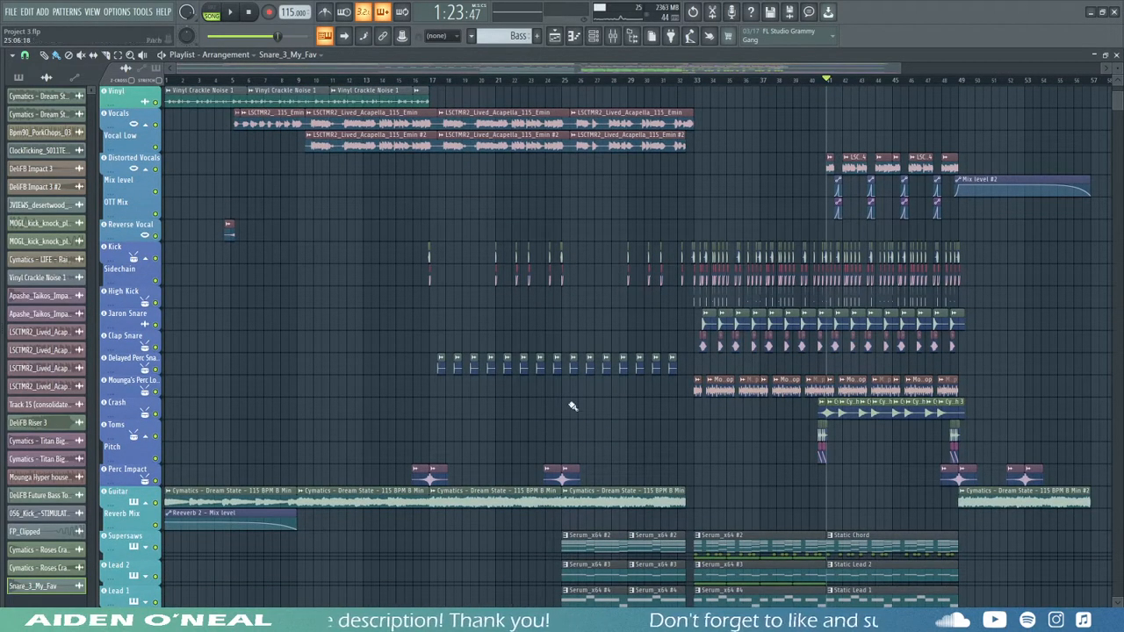
{"action": "scroll", "coordinate": [303, 451], "scroll_direction": "down", "scroll_amount": 1}
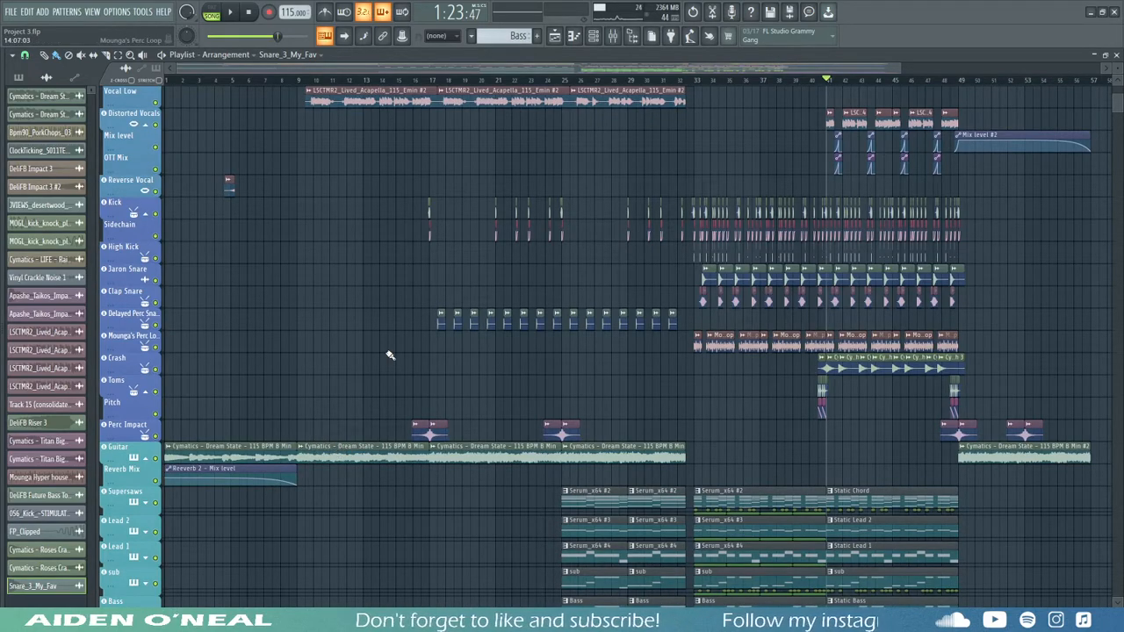
{"action": "scroll", "coordinate": [391, 355], "scroll_direction": "up", "scroll_amount": 4}
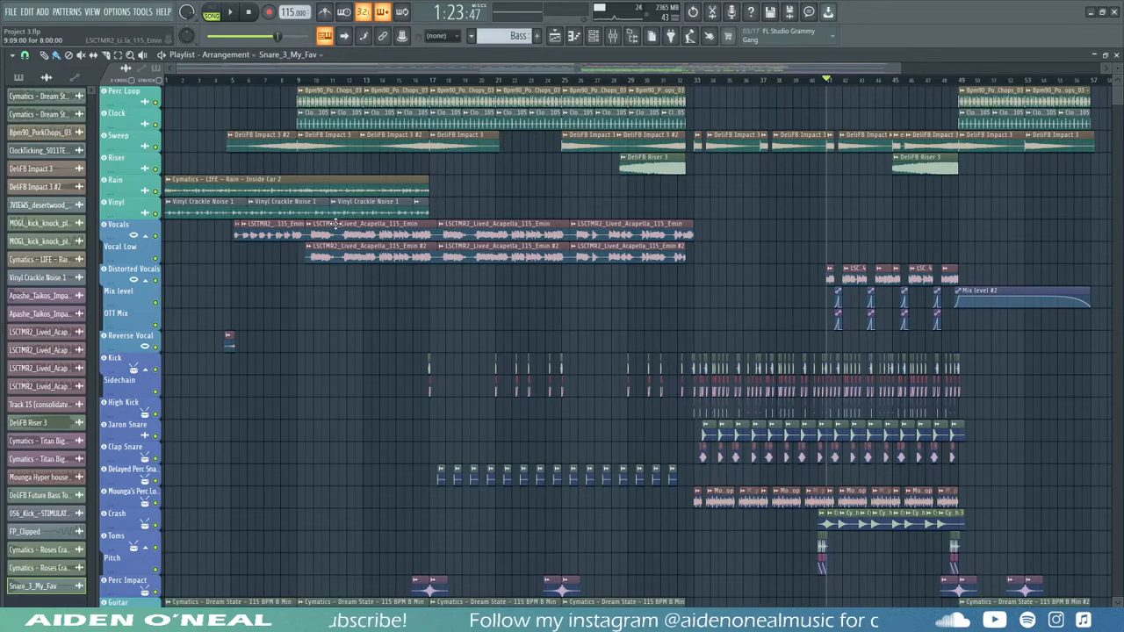
{"action": "scroll", "coordinate": [304, 230], "scroll_direction": "up", "scroll_amount": 3}
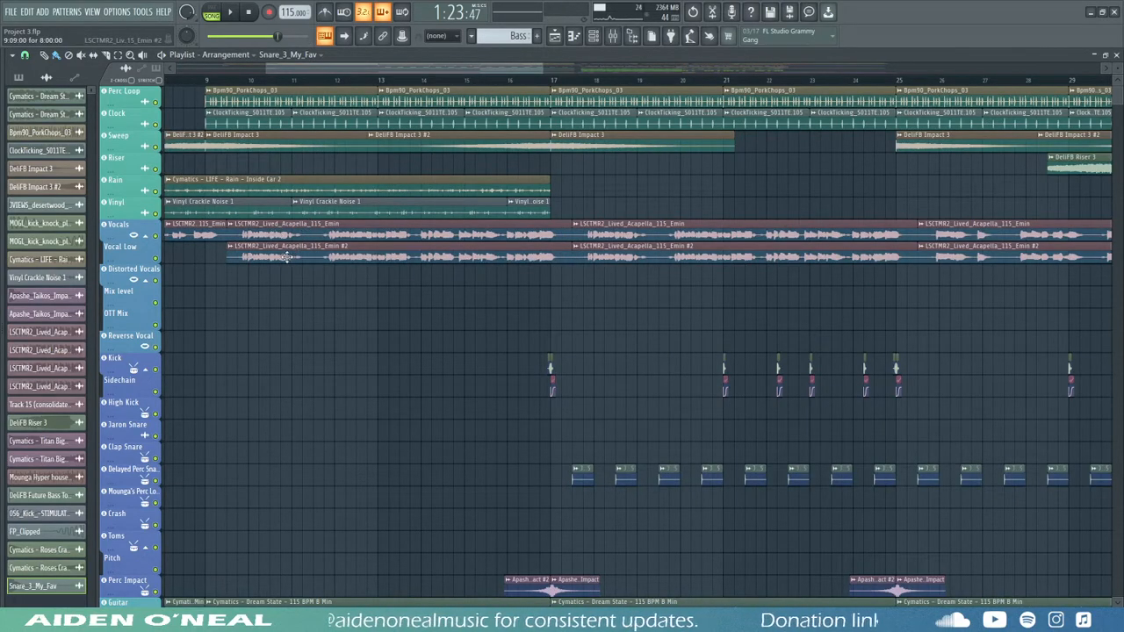
{"action": "scroll", "coordinate": [255, 246], "scroll_direction": "down", "scroll_amount": 3}
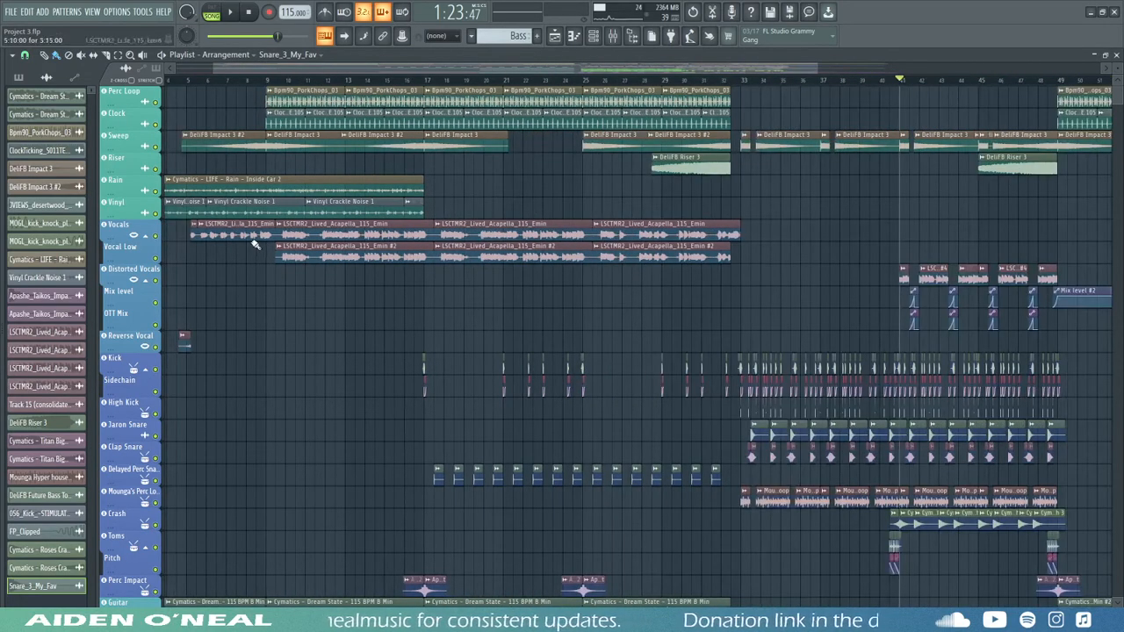
{"action": "scroll", "coordinate": [252, 186], "scroll_direction": "down", "scroll_amount": 2}
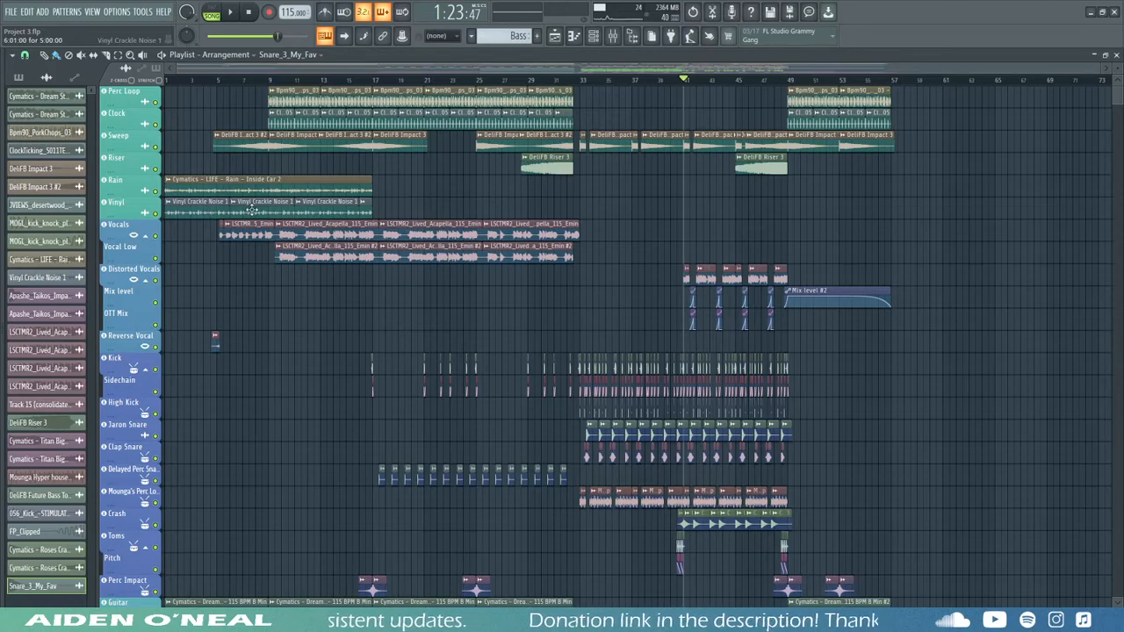
- Solo the Perc Loop and Clock tracks together, play them from bar 9, and stop playback
{"action": "scroll", "coordinate": [290, 184], "scroll_direction": "up", "scroll_amount": 6}
{"action": "right_click", "coordinate": [158, 103]}
{"action": "right_click", "coordinate": [155, 103]}
{"action": "left_click", "coordinate": [156, 125]}
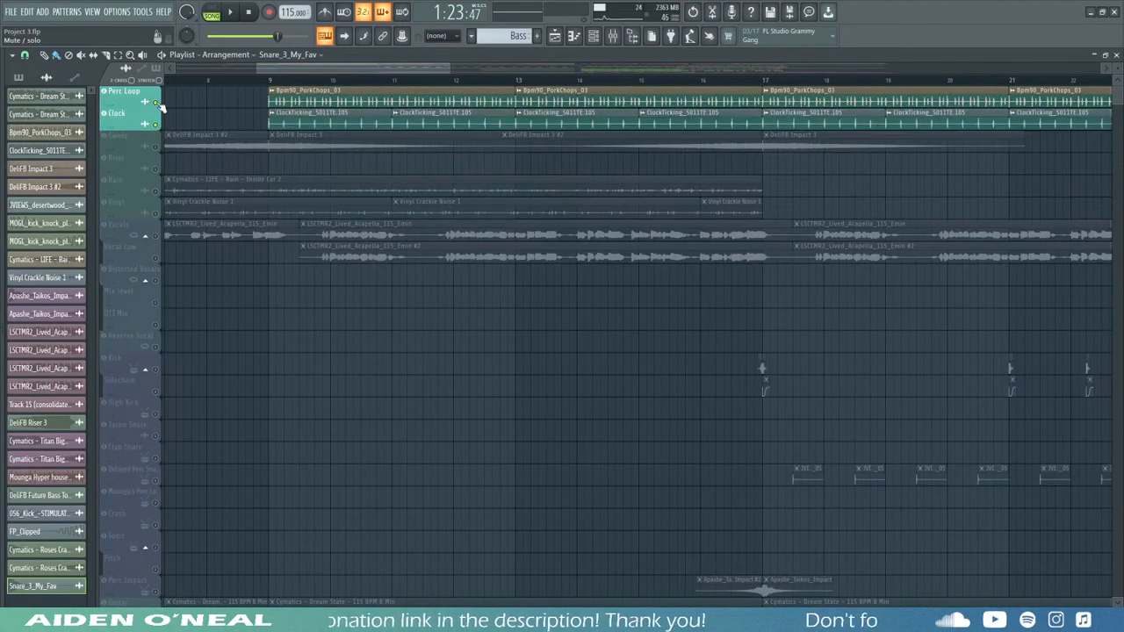
{"action": "left_click", "coordinate": [269, 81]}
{"action": "key", "text": "space"}
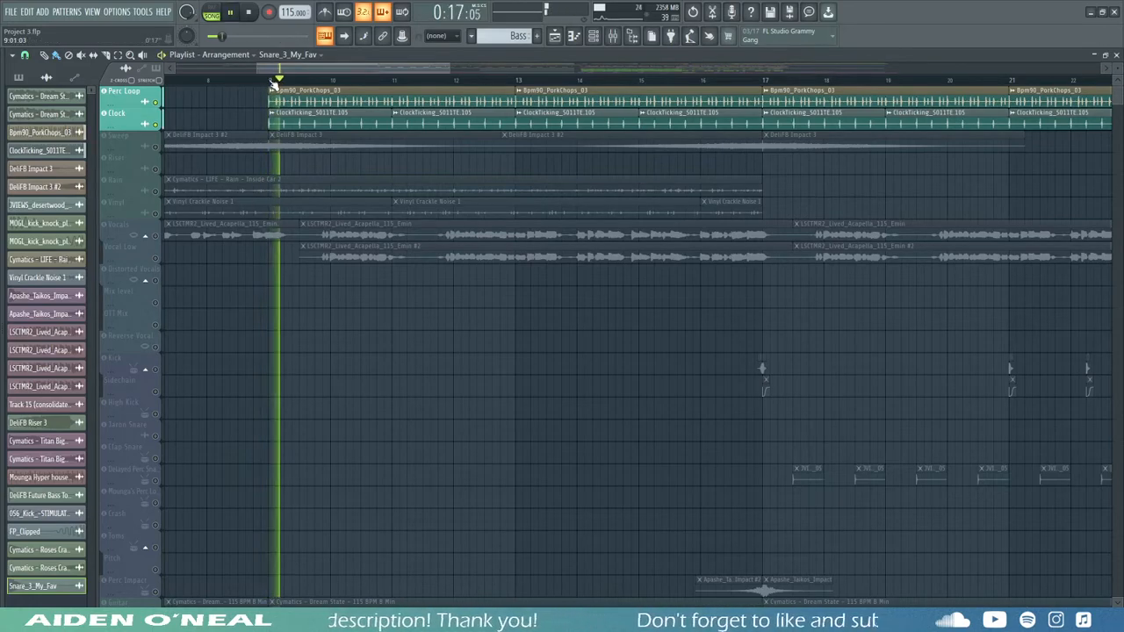
{"action": "key", "text": "space"}
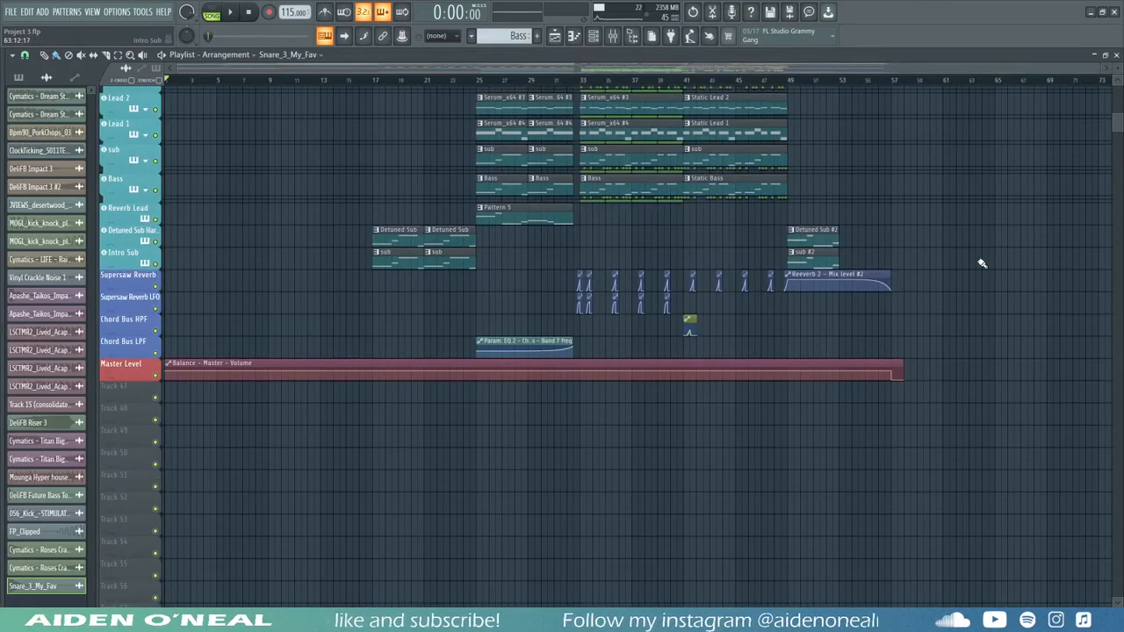
- Review the arrangement's percussion, vocal, guitar and synth tracks, and briefly check the mixer
{"action": "scroll", "coordinate": [977, 266], "scroll_direction": "up", "scroll_amount": 10}
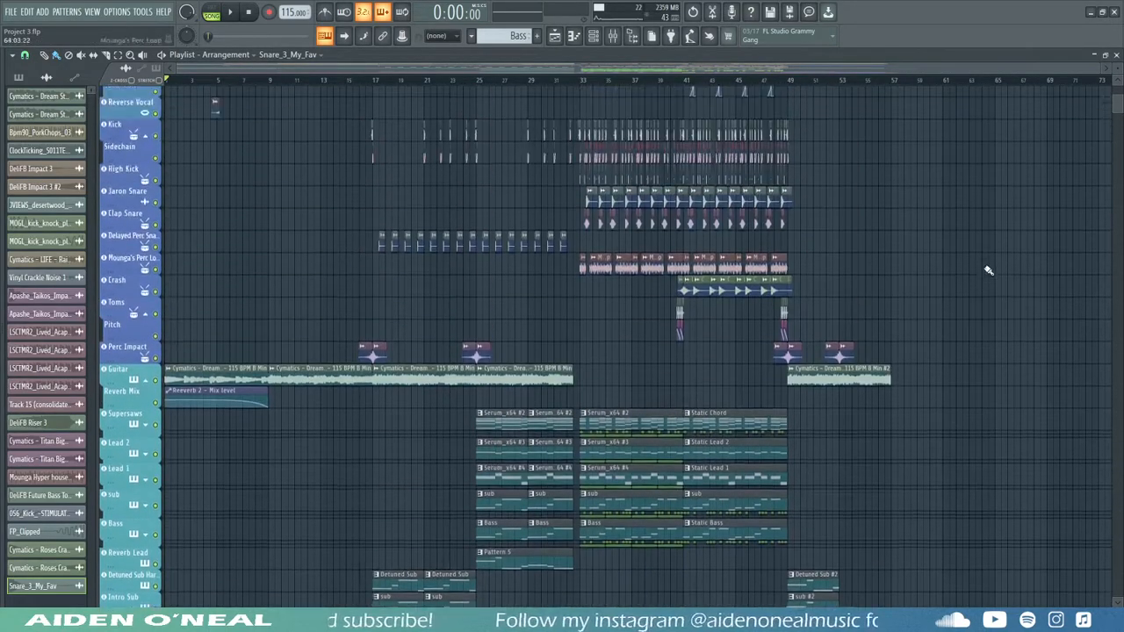
{"action": "scroll", "coordinate": [988, 256], "scroll_direction": "down", "scroll_amount": 5}
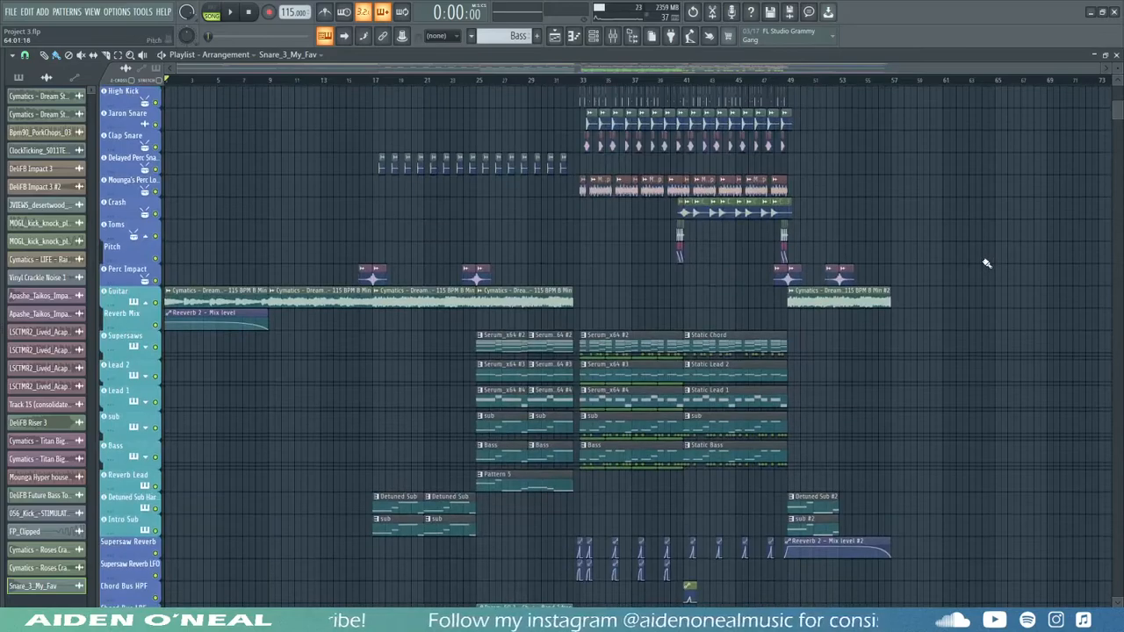
{"action": "scroll", "coordinate": [849, 251], "scroll_direction": "up", "scroll_amount": 6}
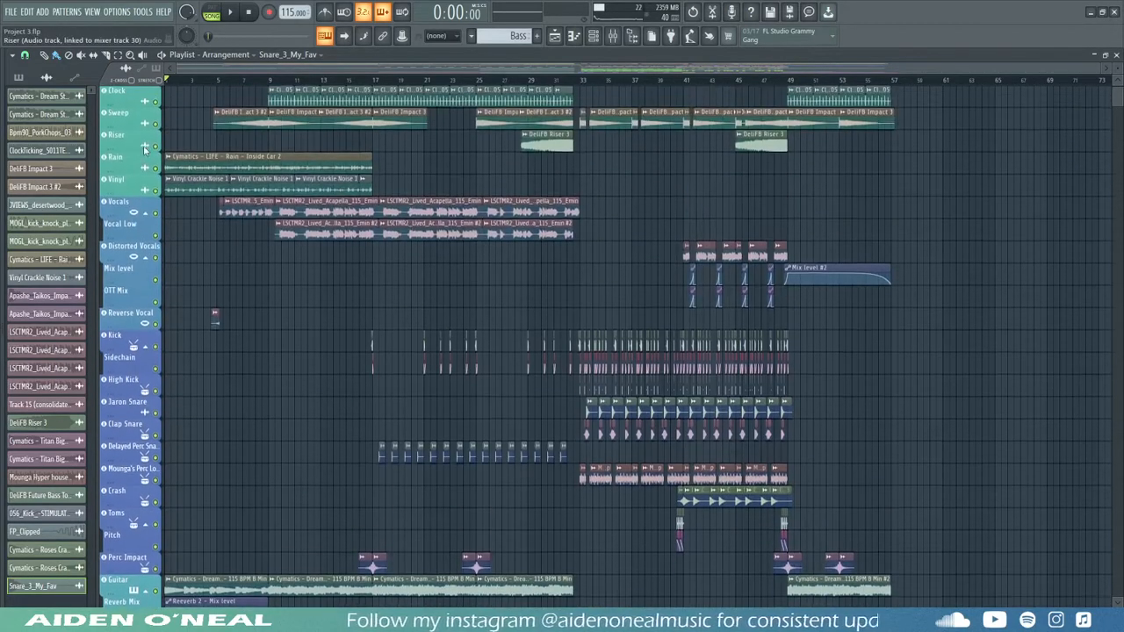
{"action": "left_click", "coordinate": [614, 36]}
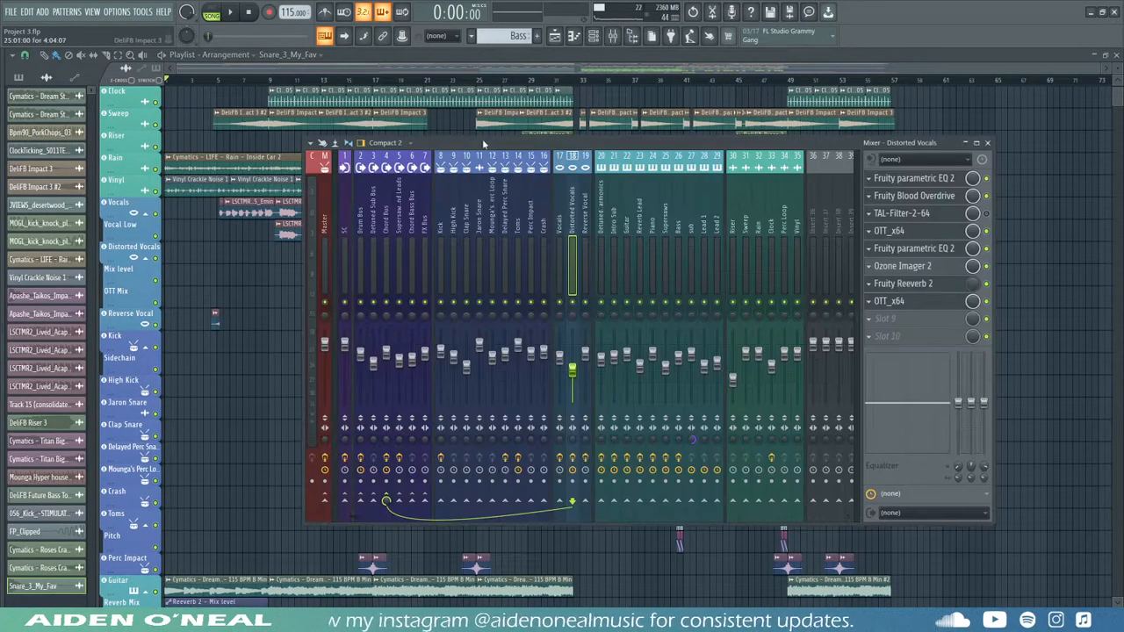
{"action": "left_click", "coordinate": [507, 53]}
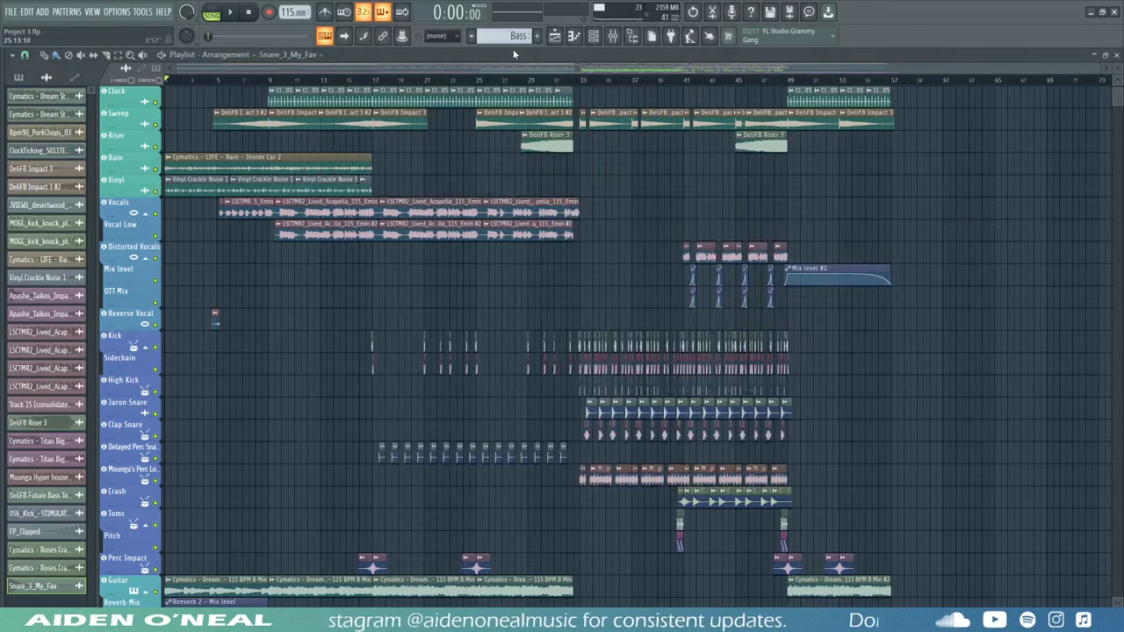
{"action": "scroll", "coordinate": [860, 90], "scroll_direction": "up", "scroll_amount": 1}
{"action": "scroll", "coordinate": [941, 249], "scroll_direction": "down", "scroll_amount": 13}
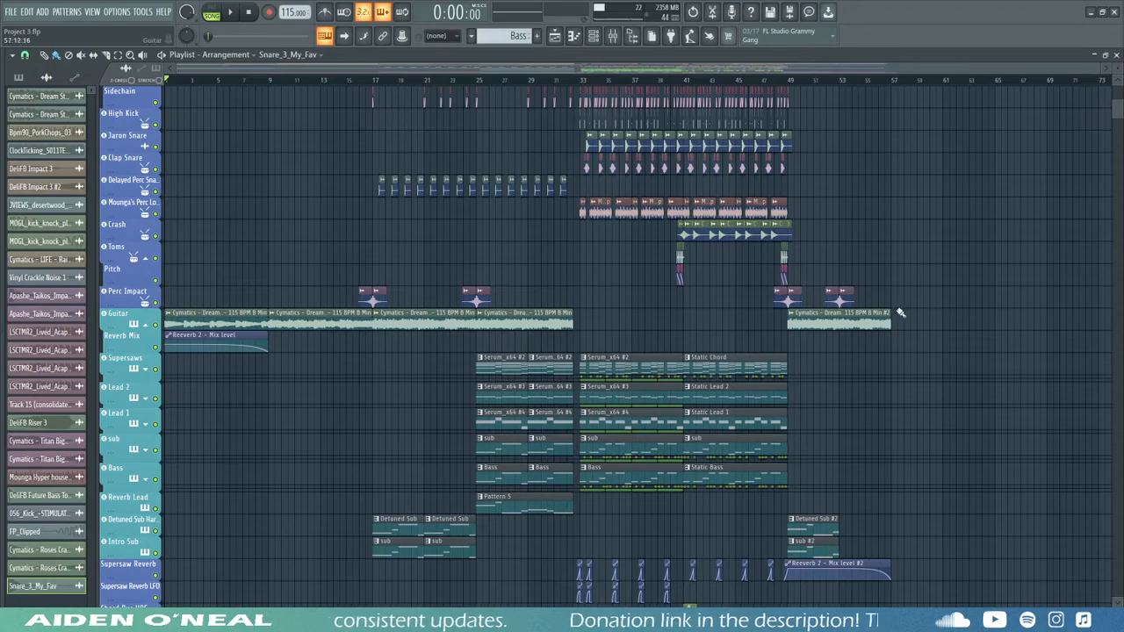
- Play the transition into the outro from the Toms fill in the middle of bar 48, and stop just past bar 49
{"action": "scroll", "coordinate": [909, 85], "scroll_direction": "up", "scroll_amount": 3}
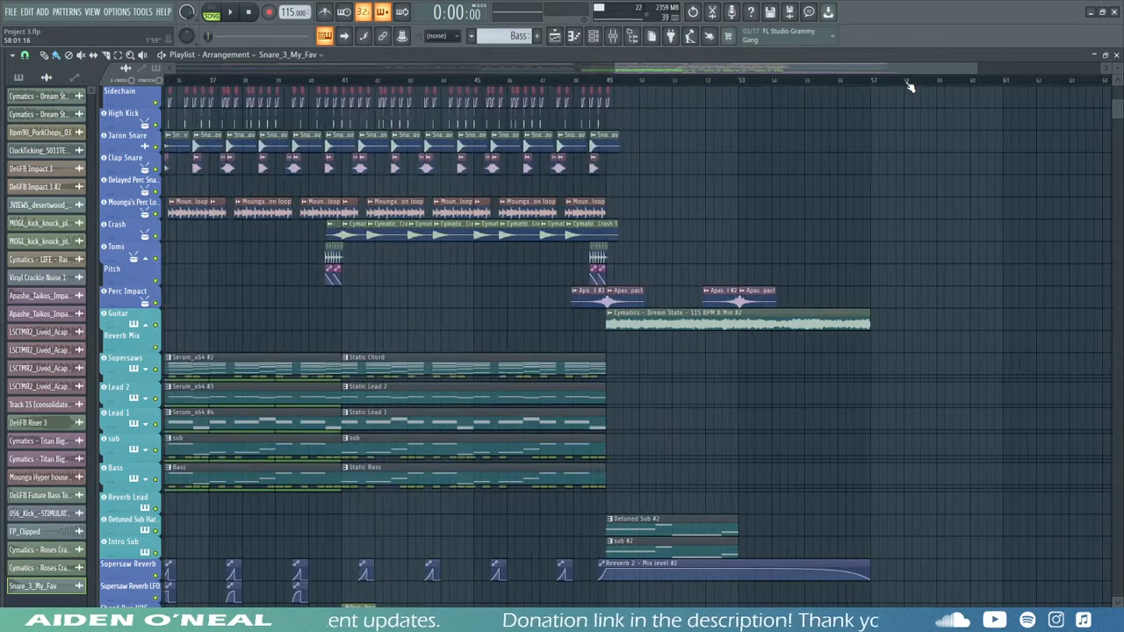
{"action": "scroll", "coordinate": [582, 229], "scroll_direction": "up", "scroll_amount": 4}
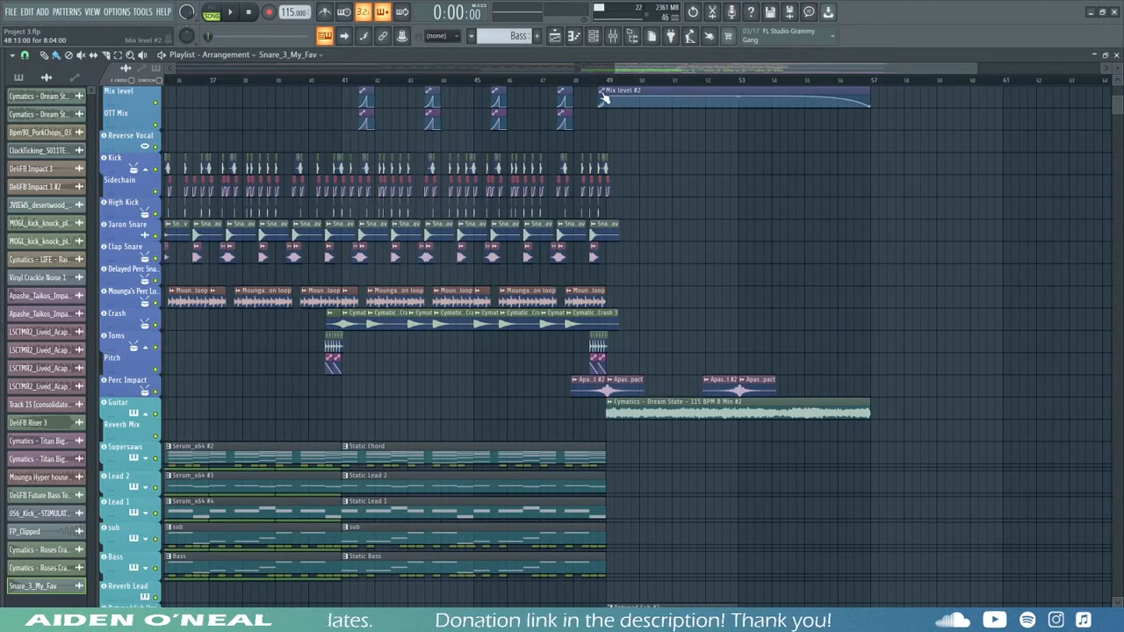
{"action": "scroll", "coordinate": [602, 86], "scroll_direction": "up", "scroll_amount": 3}
{"action": "left_click_drag", "start_coordinate": [579, 81], "coordinate": [632, 87]}
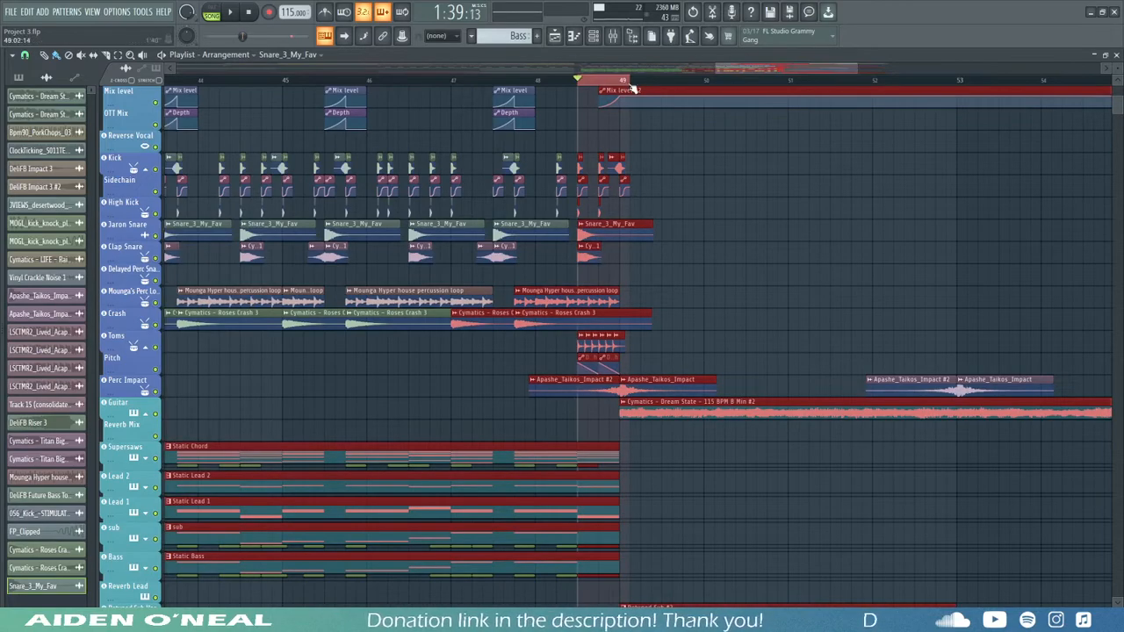
{"action": "left_click", "coordinate": [627, 432], "text": "ctrl"}
{"action": "left_click", "coordinate": [590, 83], "text": "ctrl"}
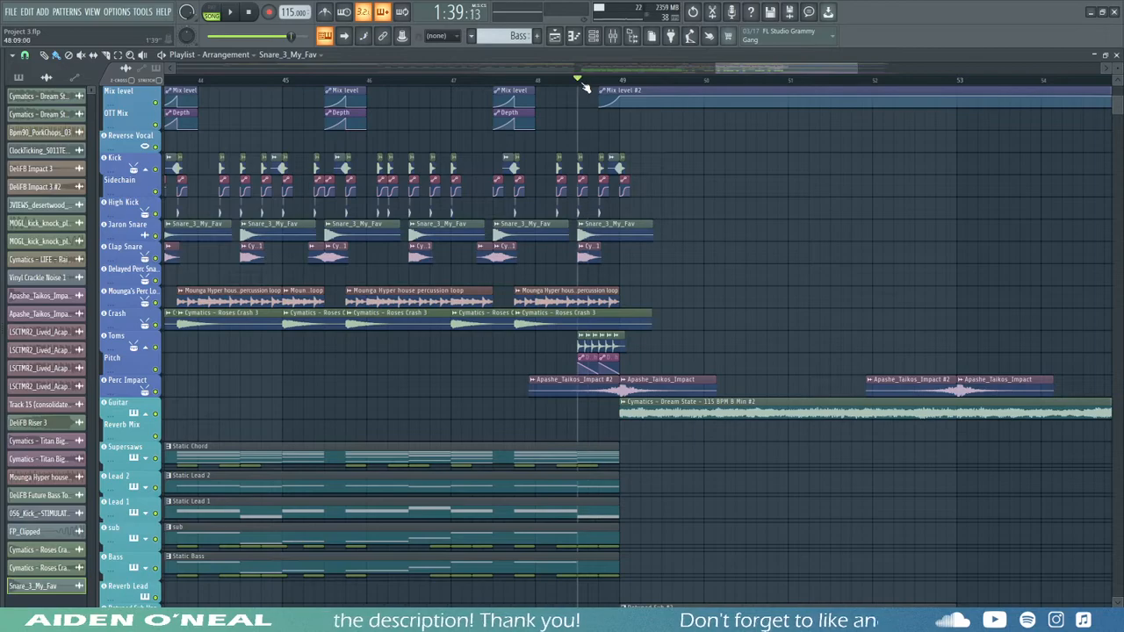
{"action": "key", "text": "space"}
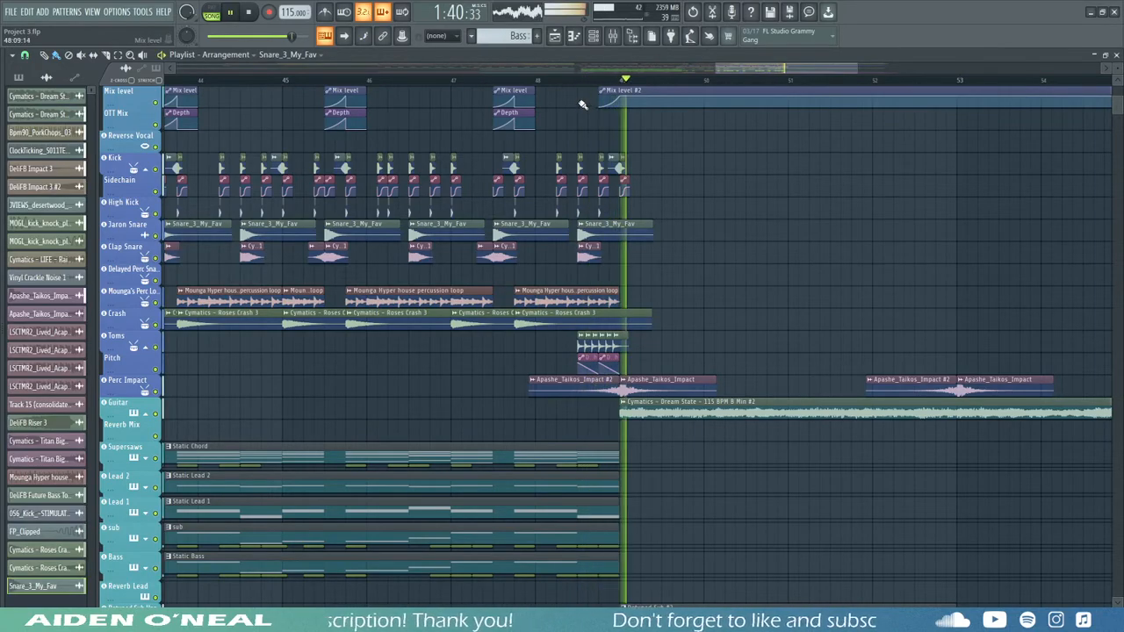
{"action": "left_click", "coordinate": [250, 12]}
{"action": "scroll", "coordinate": [562, 83], "scroll_direction": "down", "scroll_amount": 3}
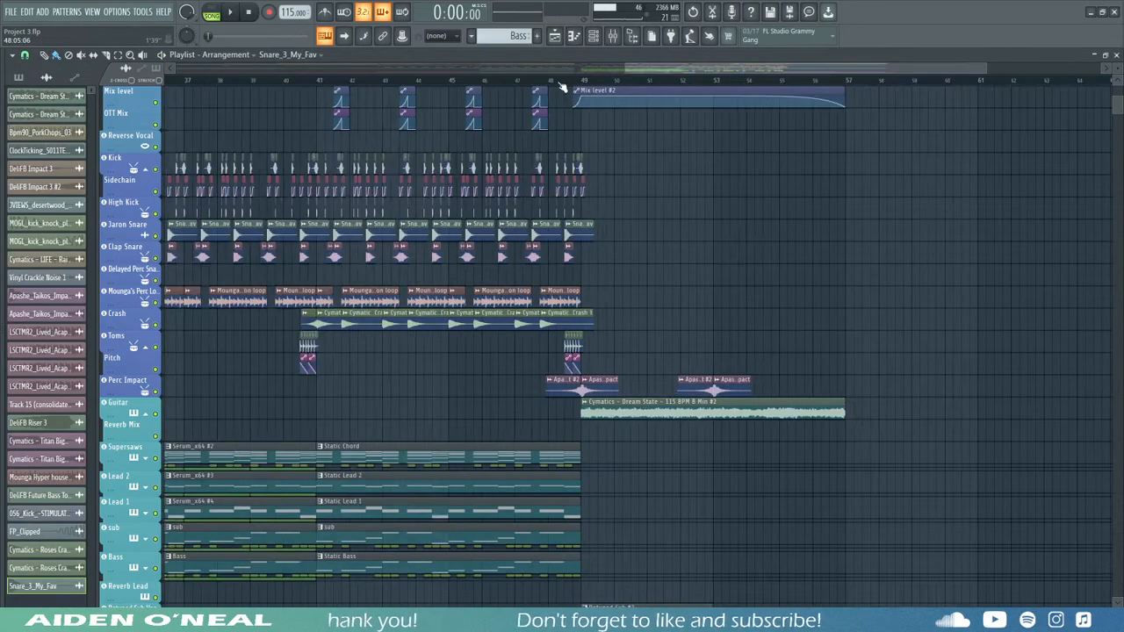
{"action": "scroll", "coordinate": [593, 84], "scroll_direction": "down", "scroll_amount": 3}
{"action": "scroll", "coordinate": [594, 111], "scroll_direction": "up", "scroll_amount": 4}
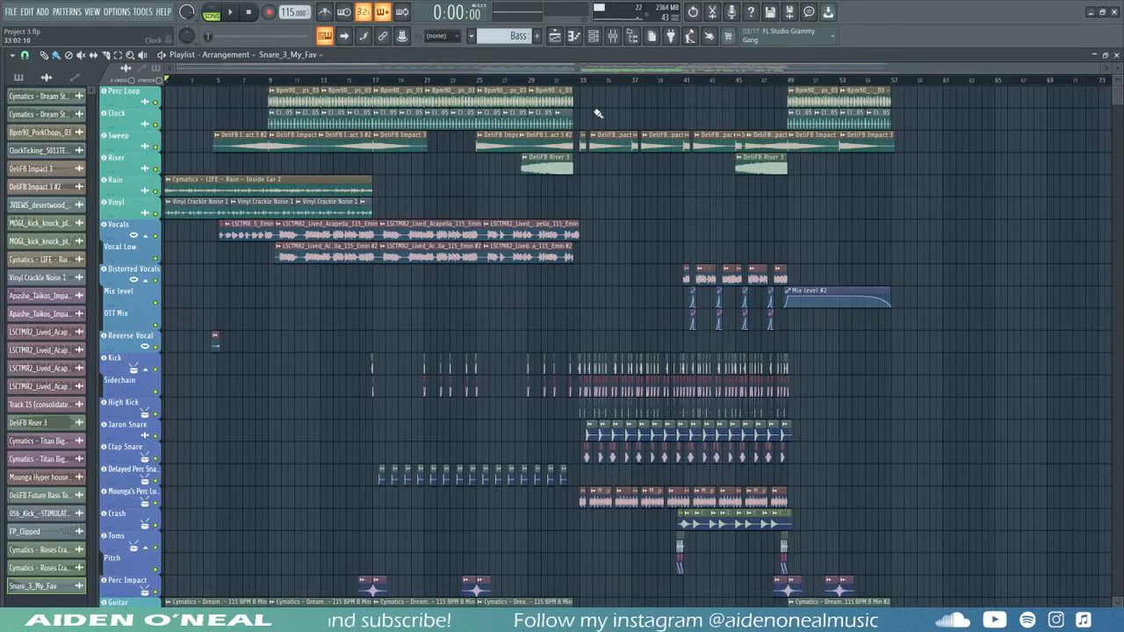